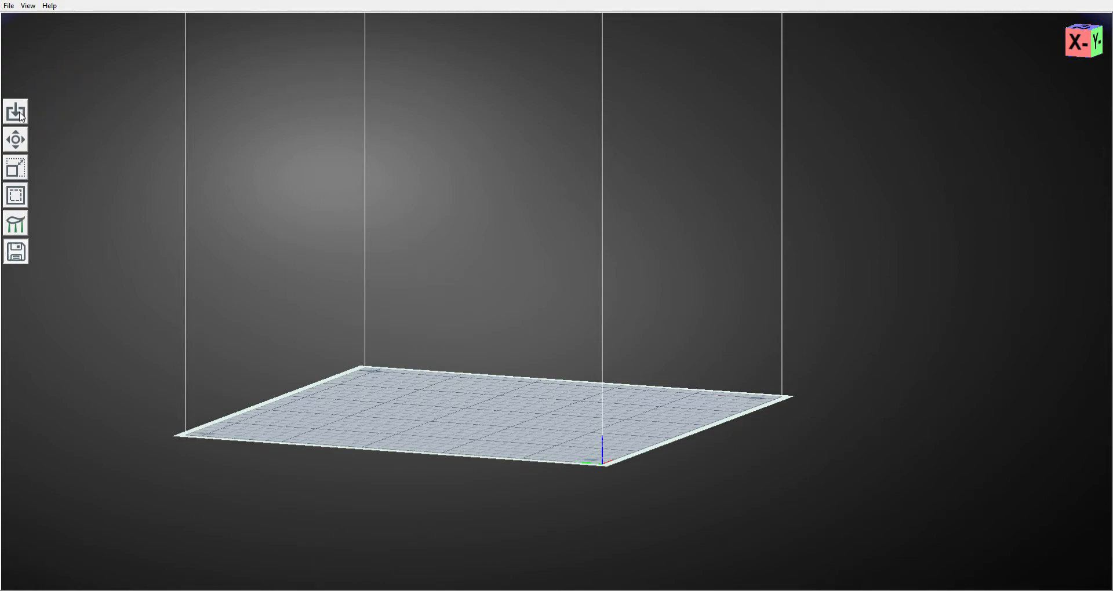
Import the round display-base model with skulls and leaves onto the build platform
{"action": "left_click", "coordinate": [15, 112]}
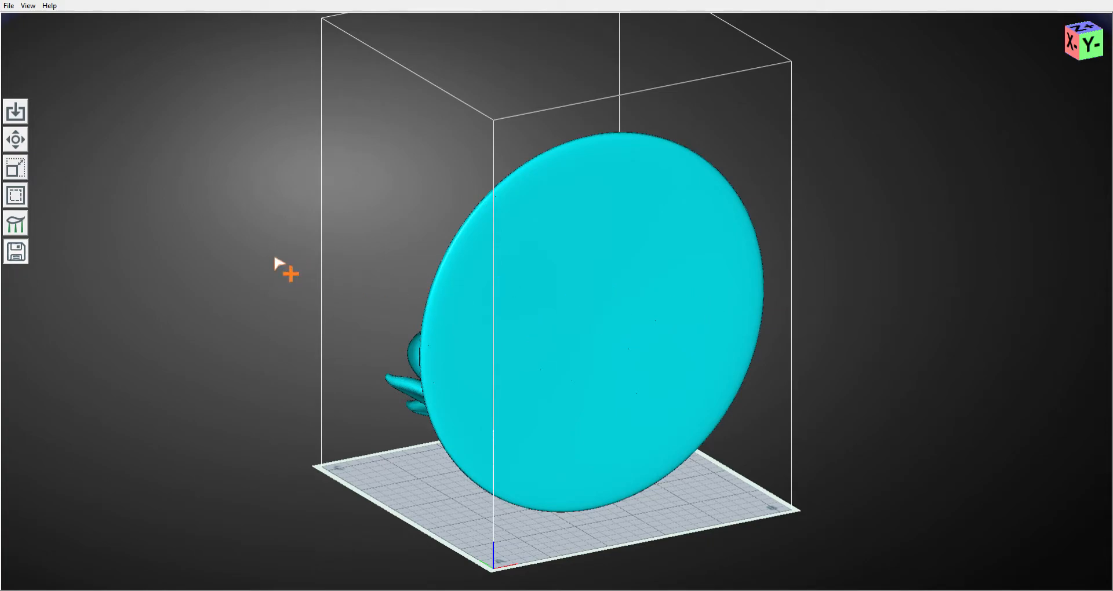
{"action": "left_click_drag", "start_coordinate": [266, 253], "coordinate": [327, 313]}
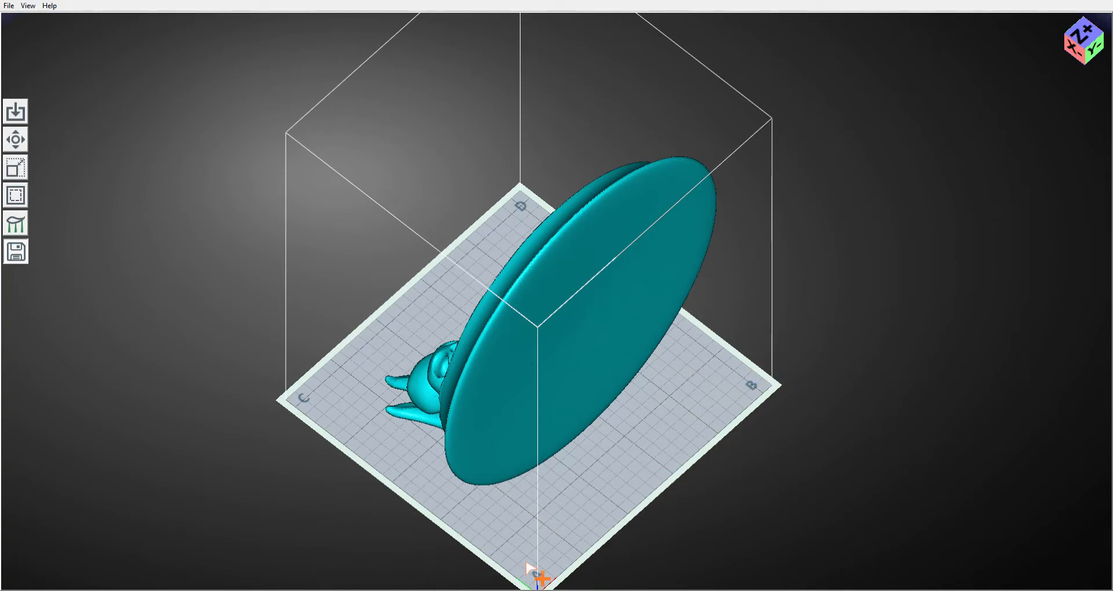
{"action": "right_click_drag", "start_coordinate": [787, 526], "coordinate": [905, 495]}
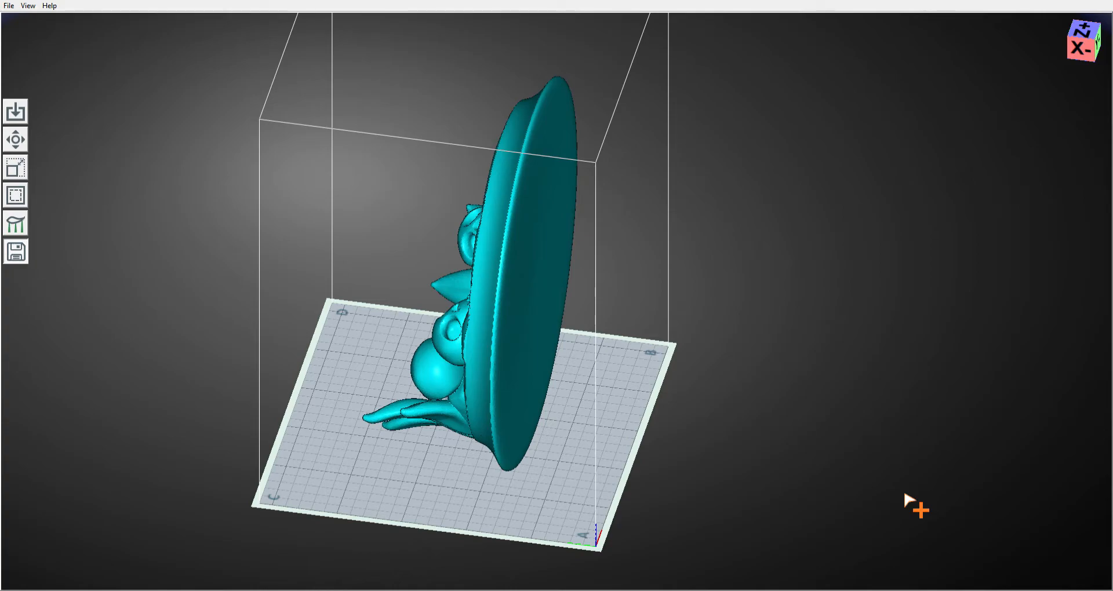
{"action": "right_click_drag", "start_coordinate": [904, 495], "coordinate": [904, 494]}
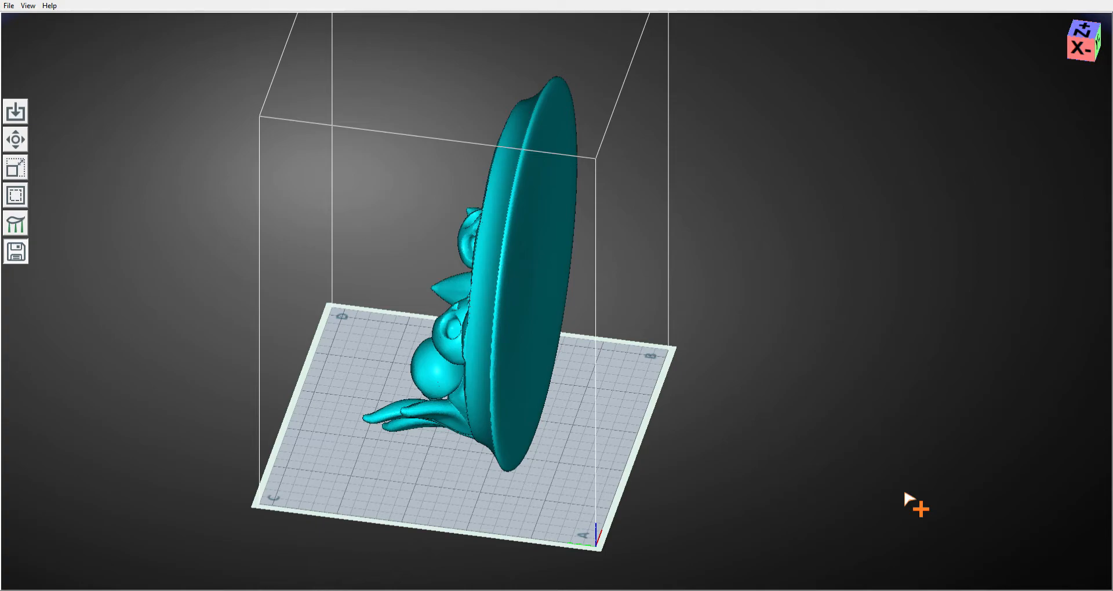
{"action": "right_click_drag", "start_coordinate": [904, 495], "coordinate": [905, 494]}
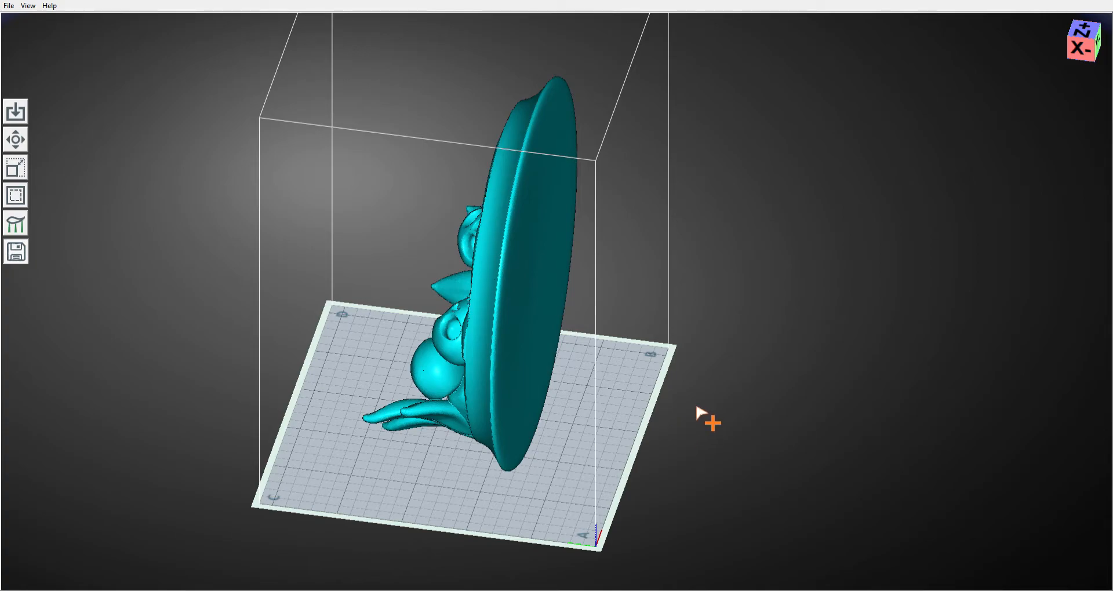
{"action": "right_click_drag", "start_coordinate": [704, 435], "coordinate": [666, 383]}
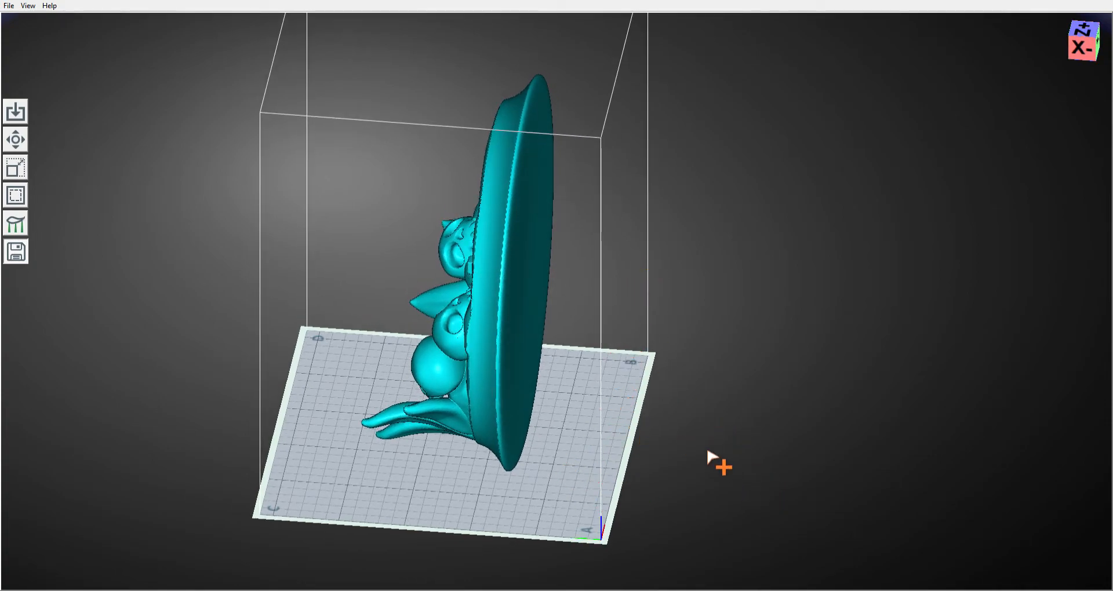
{"action": "right_click_drag", "start_coordinate": [650, 397], "coordinate": [690, 415]}
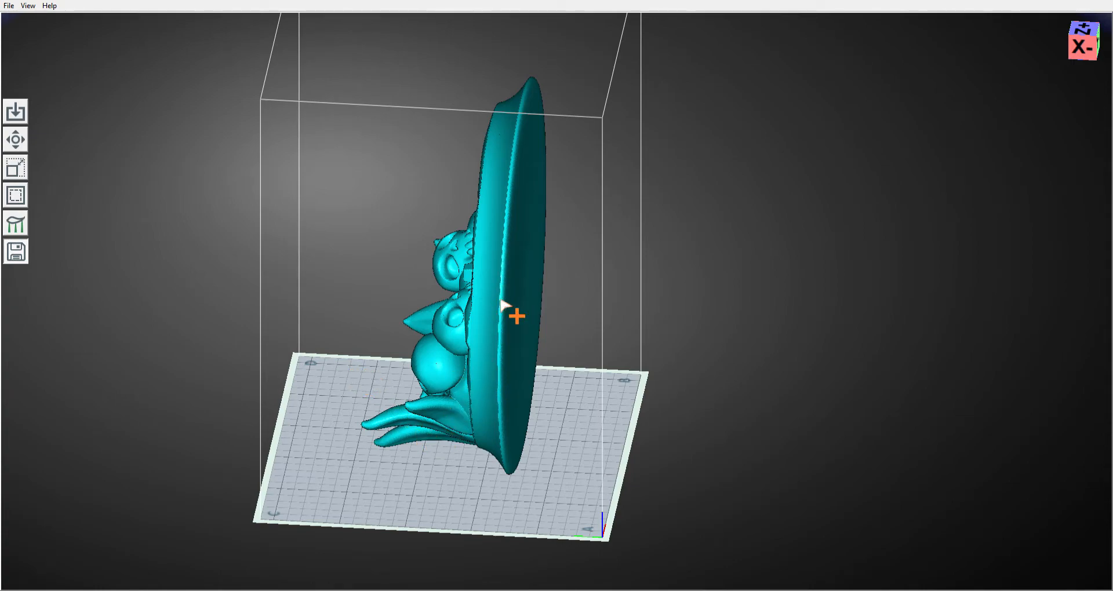
Turn the model around its vertical axis and tilt it so the sculpted side faces up and the leaf end sits lower
{"action": "left_click", "coordinate": [15, 139]}
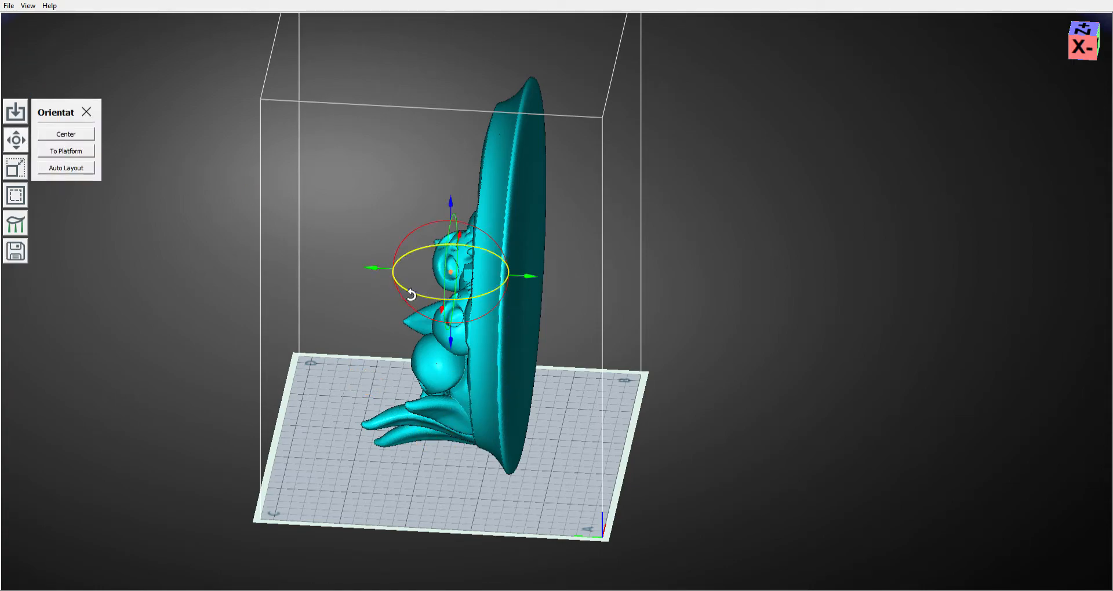
{"action": "left_click_drag", "start_coordinate": [422, 300], "coordinate": [518, 231]}
{"action": "left_click", "coordinate": [79, 137]}
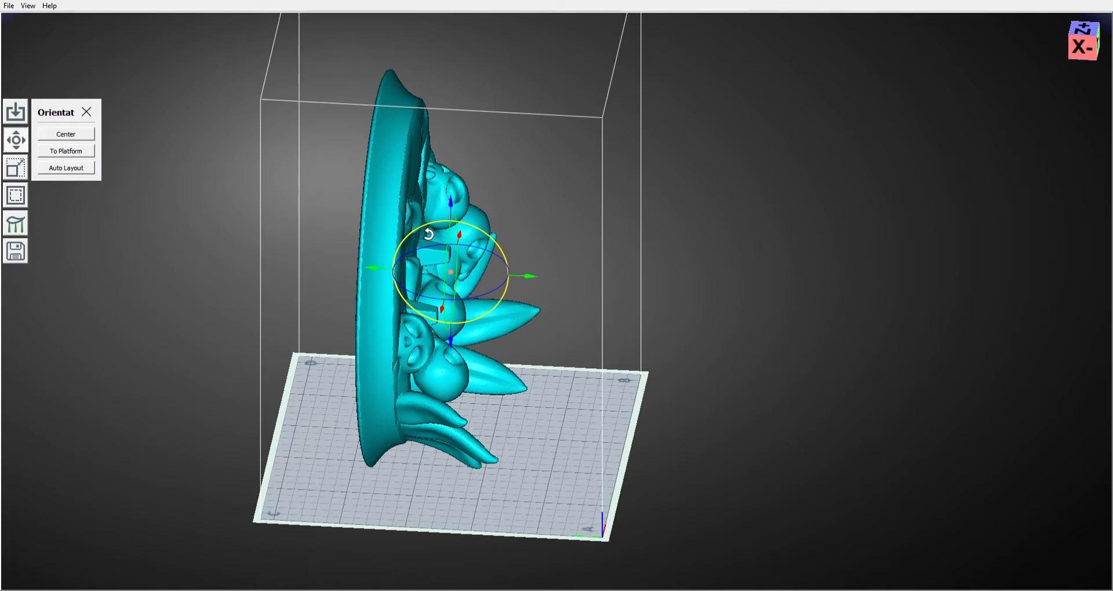
{"action": "left_click_drag", "start_coordinate": [428, 233], "coordinate": [375, 278]}
{"action": "mouse_move", "coordinate": [742, 391]}
{"action": "right_mouse_down"}
{"action": "mouse_move", "coordinate": [761, 327]}
{"action": "mouse_move", "coordinate": [757, 388]}
{"action": "right_mouse_up"}
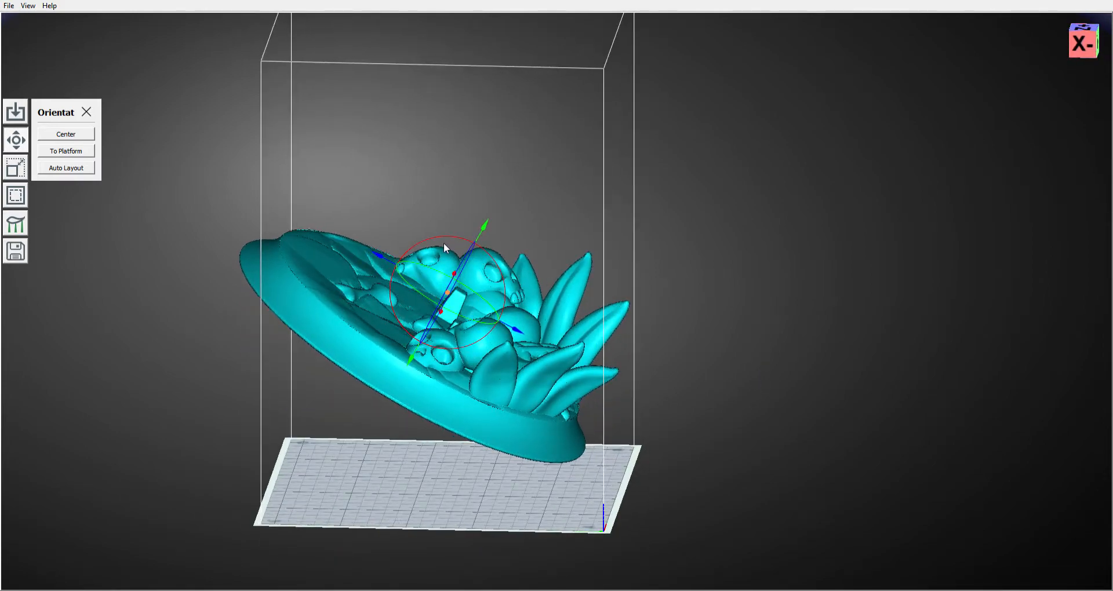
{"action": "left_click_drag", "start_coordinate": [441, 245], "coordinate": [425, 264]}
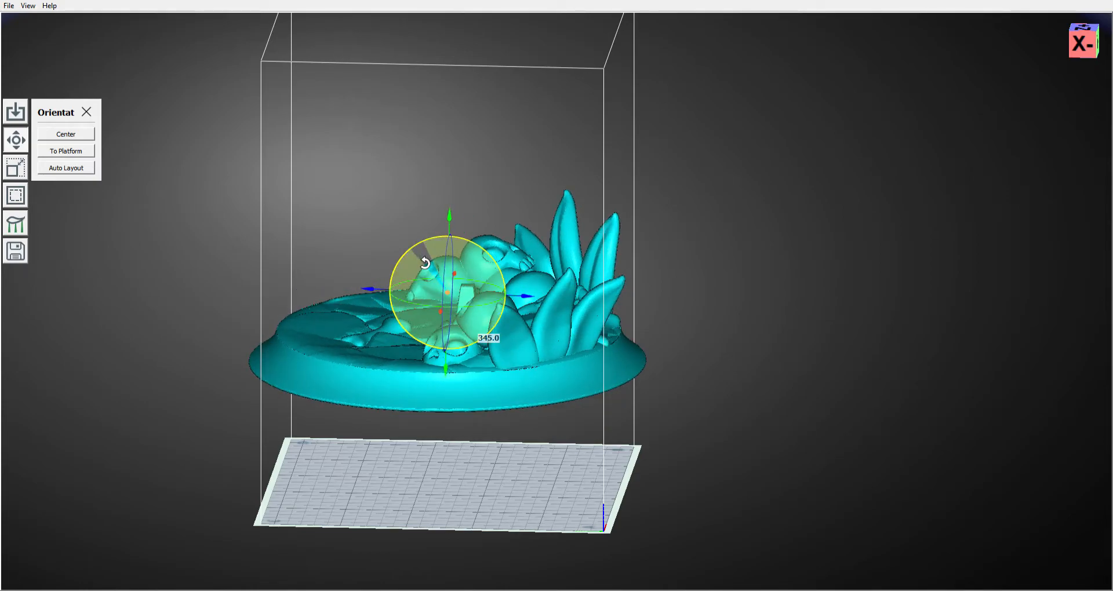
{"action": "left_click_drag", "start_coordinate": [424, 264], "coordinate": [454, 237]}
{"action": "left_click_drag", "start_coordinate": [627, 249], "coordinate": [664, 226]}
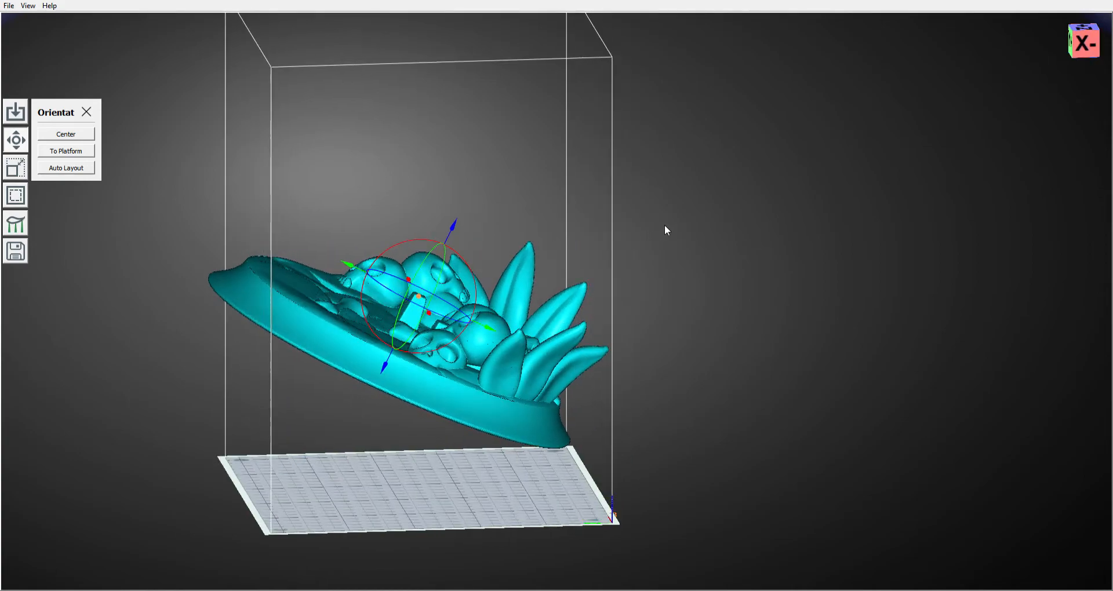
Reset the model's scale, set its factor to 80%, and drop it onto the platform
{"action": "left_click", "coordinate": [16, 169]}
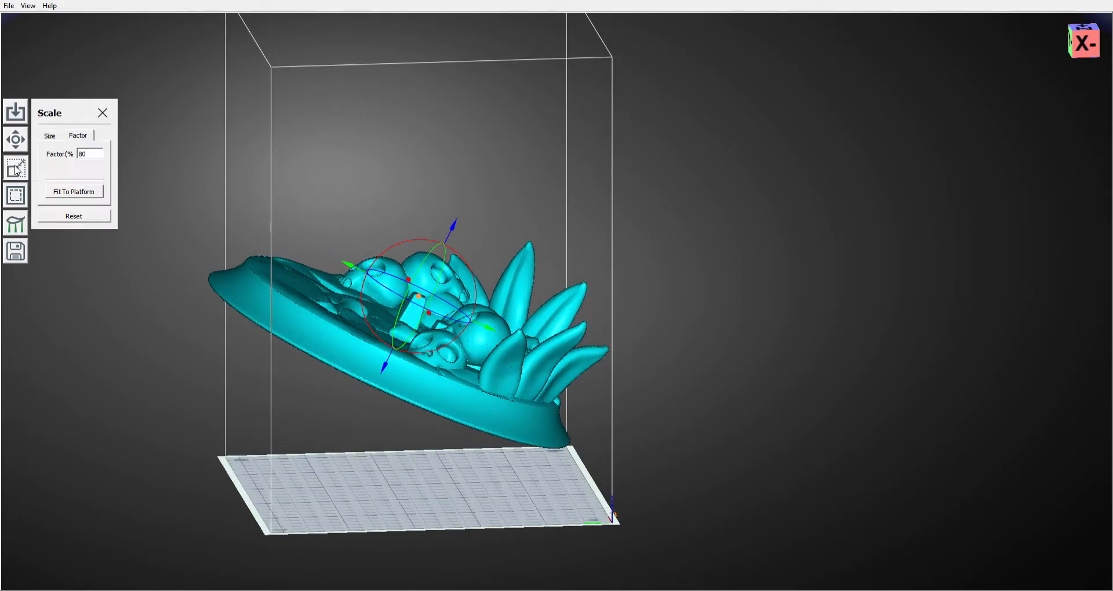
{"action": "left_click", "coordinate": [75, 219]}
{"action": "left_click_drag", "start_coordinate": [95, 156], "coordinate": [2, 149]}
{"action": "type", "text": "80"}
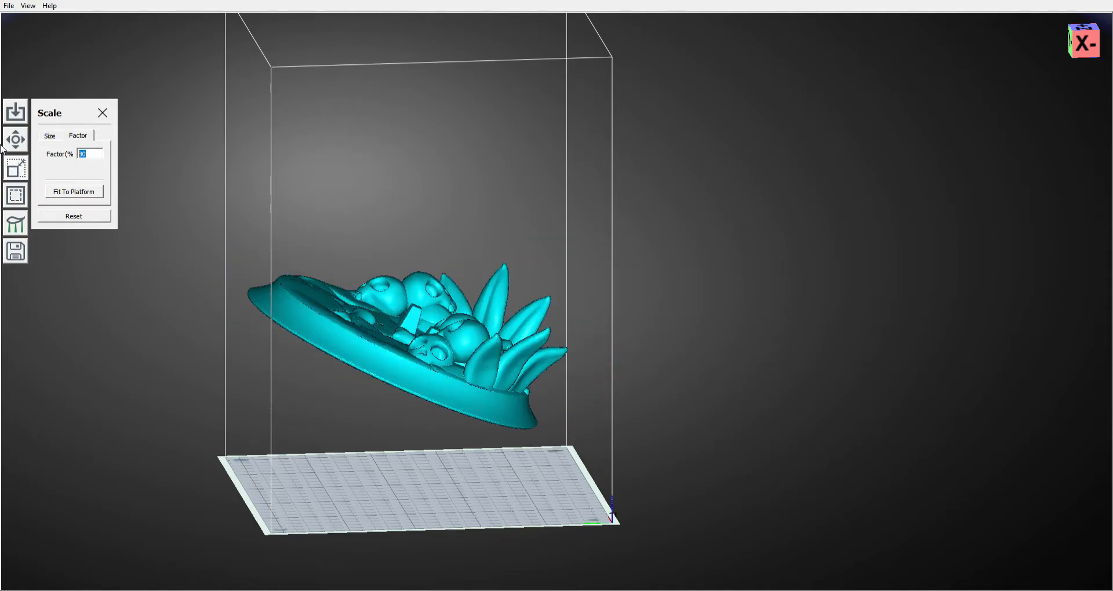
{"action": "left_click", "coordinate": [22, 142]}
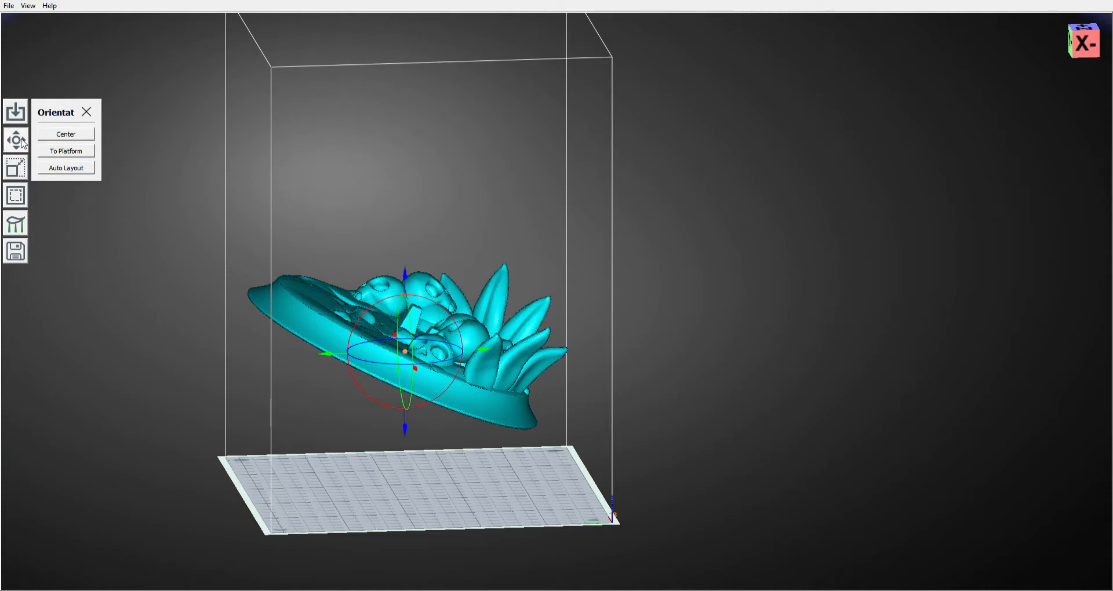
{"action": "left_click", "coordinate": [62, 152]}
Tilt the model to a shallower angle, then set it on the platform and centre it
{"action": "left_click_drag", "start_coordinate": [661, 235], "coordinate": [637, 266]}
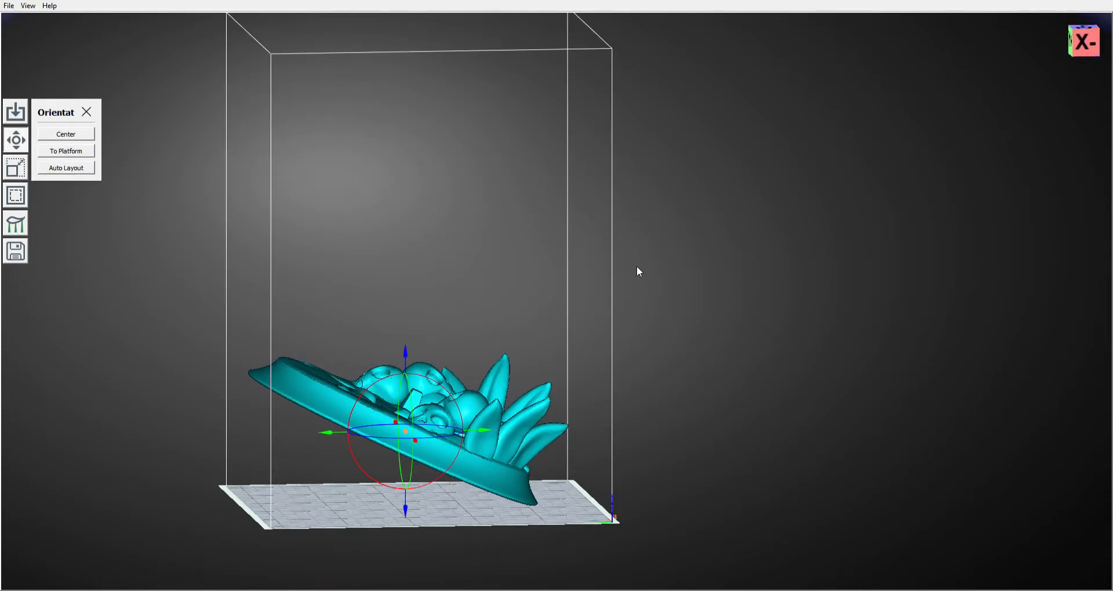
{"action": "left_click_drag", "start_coordinate": [388, 389], "coordinate": [386, 407]}
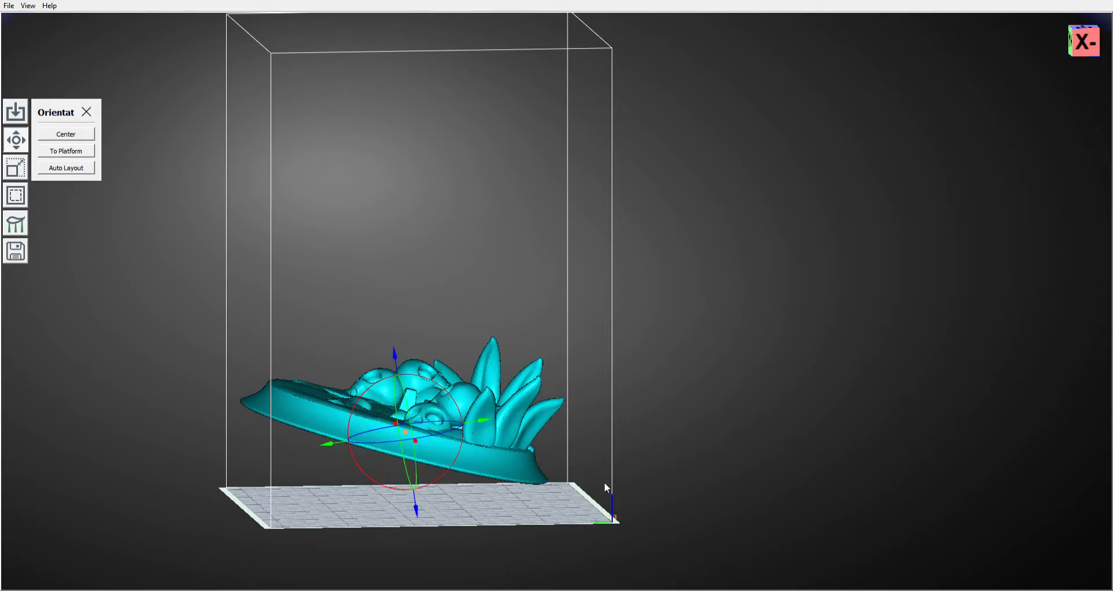
{"action": "left_click", "coordinate": [66, 153]}
{"action": "left_click", "coordinate": [70, 135]}
Examine how the base and leaf tips fit within the build area, and check the model's X, Y and Z dimensions
{"action": "left_click_drag", "start_coordinate": [151, 181], "coordinate": [378, 249]}
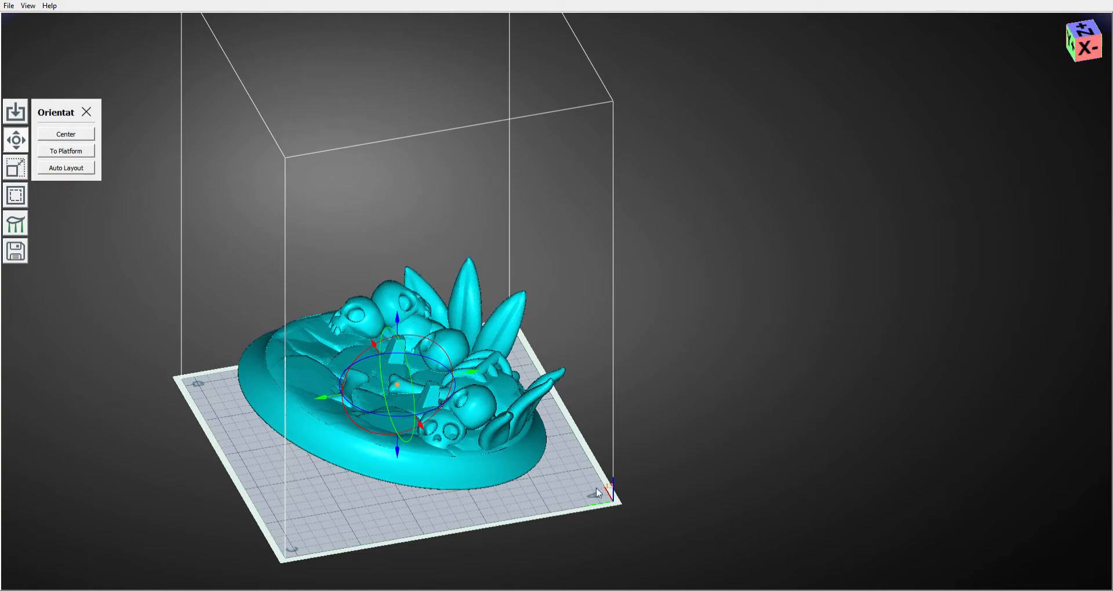
{"action": "left_click_drag", "start_coordinate": [635, 426], "coordinate": [575, 420]}
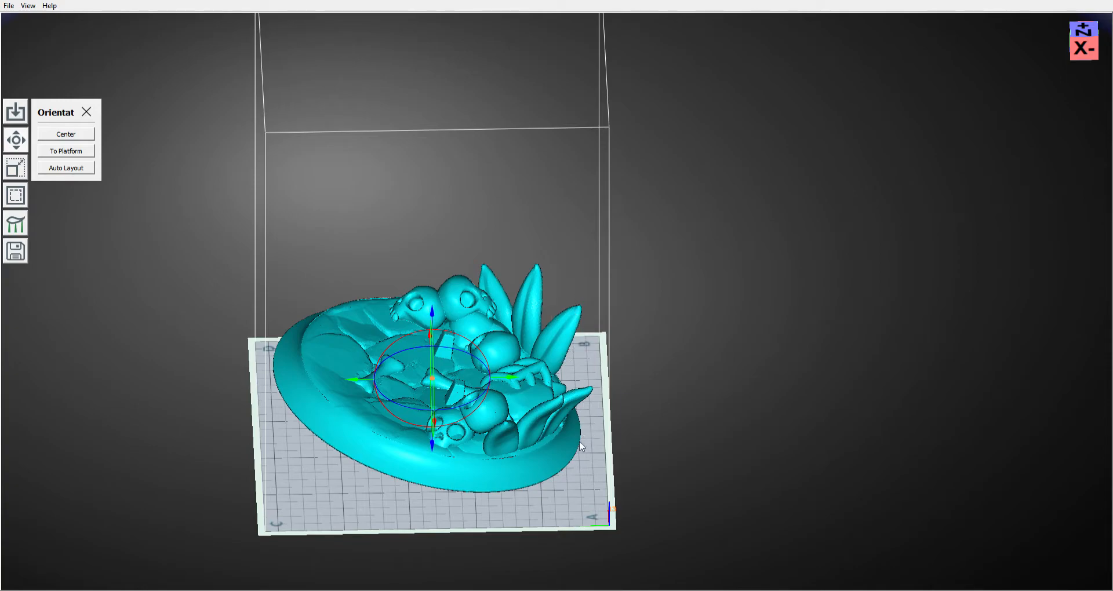
{"action": "mouse_move", "coordinate": [624, 335]}
{"action": "left_mouse_down"}
{"action": "mouse_move", "coordinate": [638, 293]}
{"action": "mouse_move", "coordinate": [629, 348]}
{"action": "left_mouse_up"}
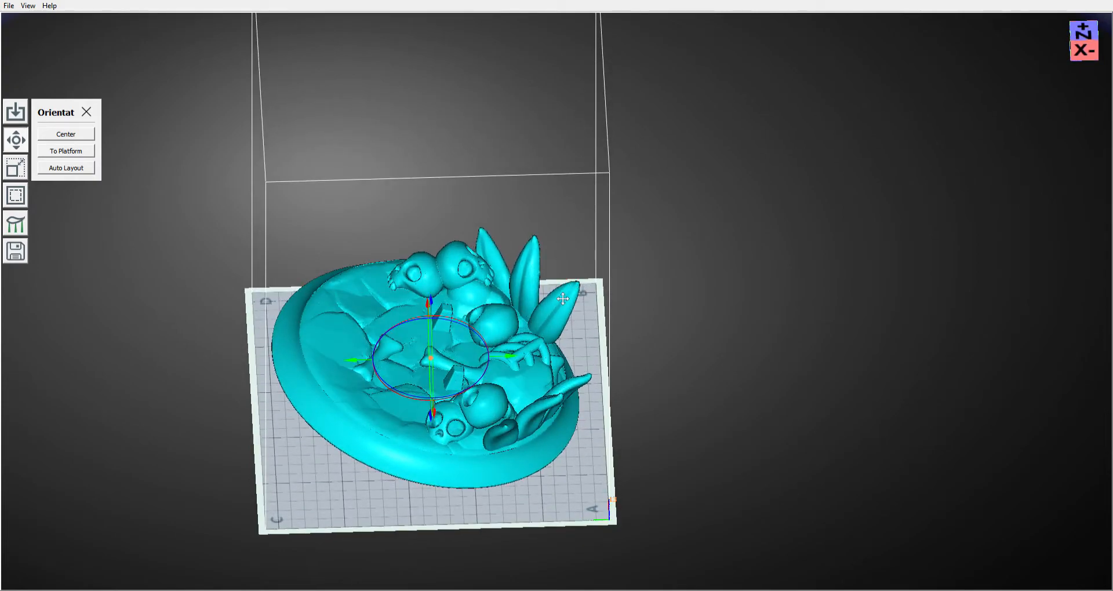
{"action": "scroll", "coordinate": [563, 299], "scroll_direction": "up", "scroll_amount": 8}
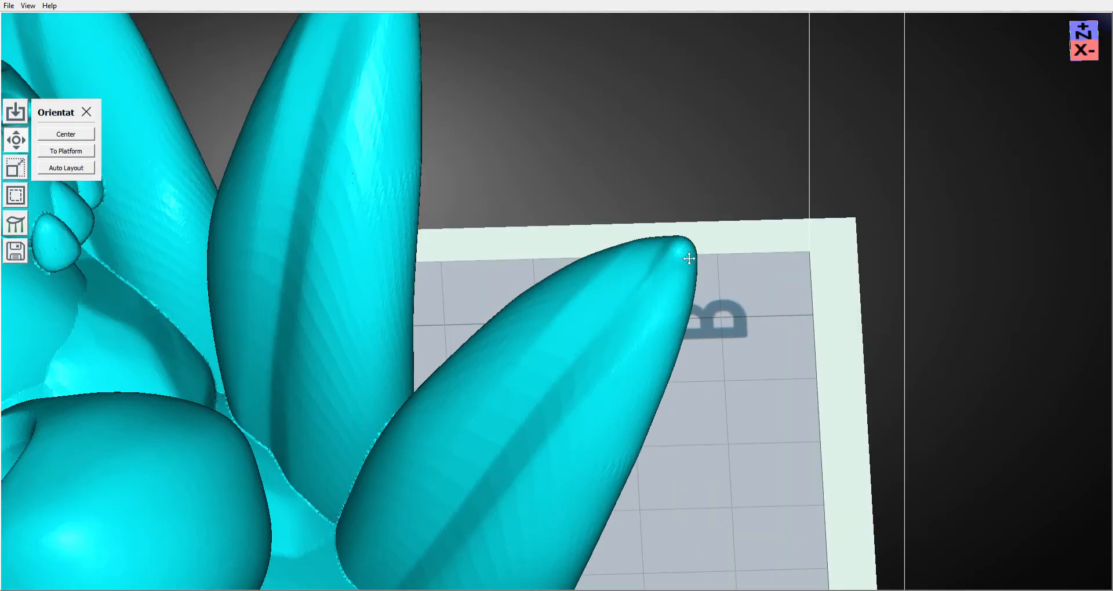
{"action": "scroll", "coordinate": [707, 292], "scroll_direction": "down", "scroll_amount": 8}
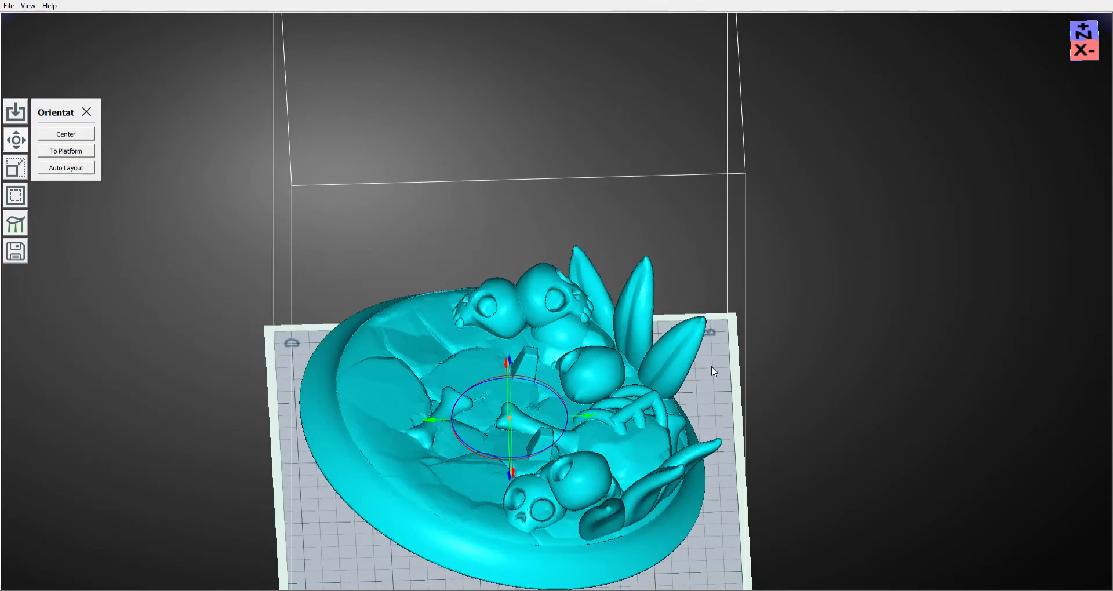
{"action": "scroll", "coordinate": [695, 359], "scroll_direction": "down", "scroll_amount": 1}
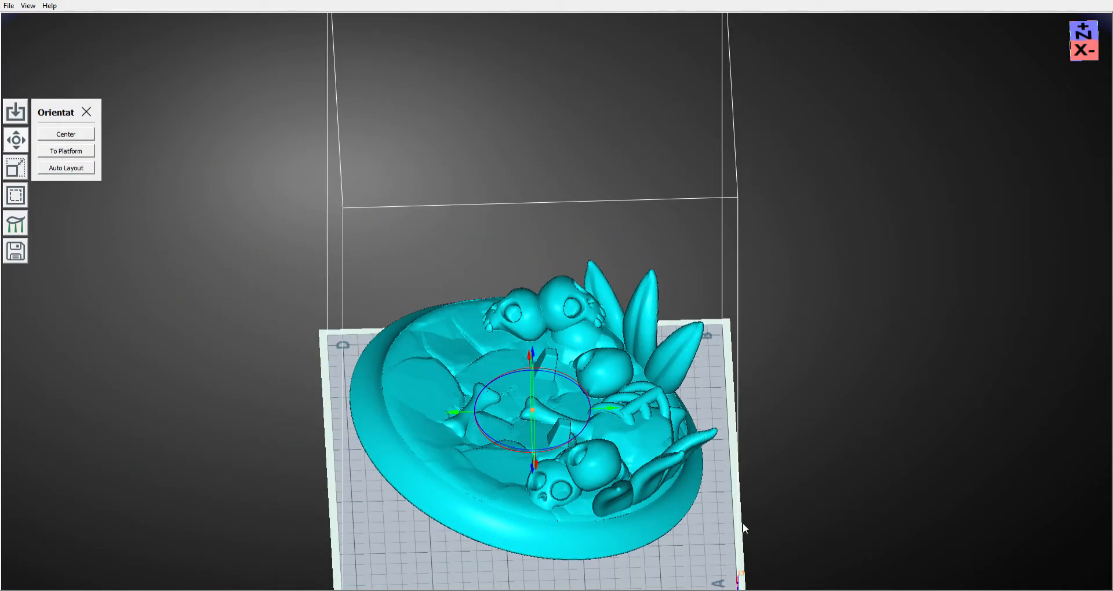
{"action": "scroll", "coordinate": [711, 457], "scroll_direction": "down", "scroll_amount": 2}
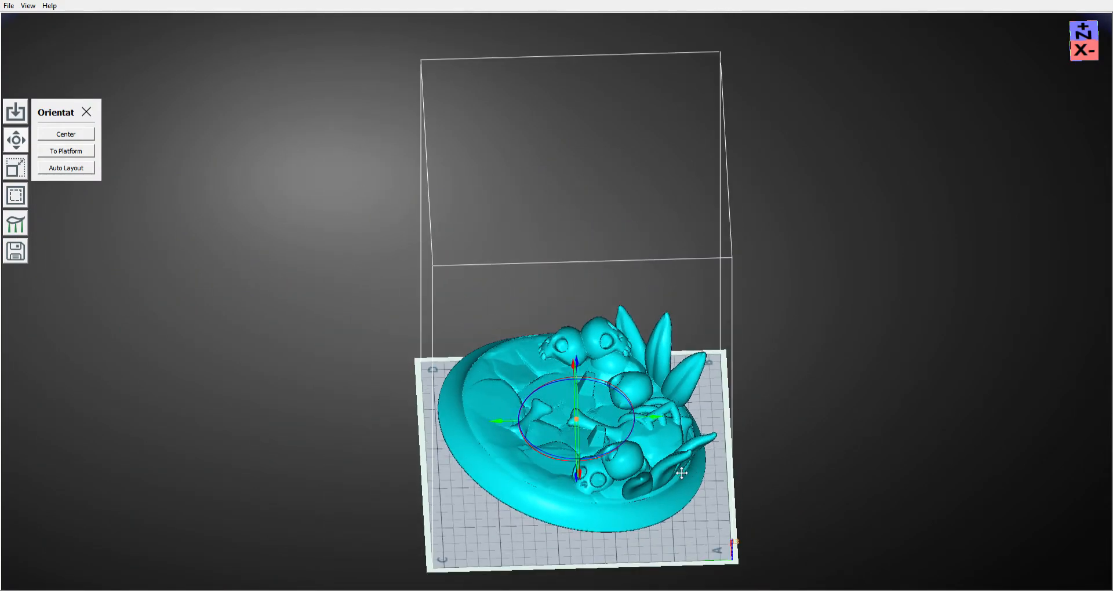
{"action": "scroll", "coordinate": [677, 468], "scroll_direction": "up", "scroll_amount": 1}
{"action": "scroll", "coordinate": [674, 467], "scroll_direction": "up", "scroll_amount": 1}
{"action": "scroll", "coordinate": [664, 465], "scroll_direction": "up", "scroll_amount": 1}
{"action": "scroll", "coordinate": [655, 461], "scroll_direction": "down", "scroll_amount": 1}
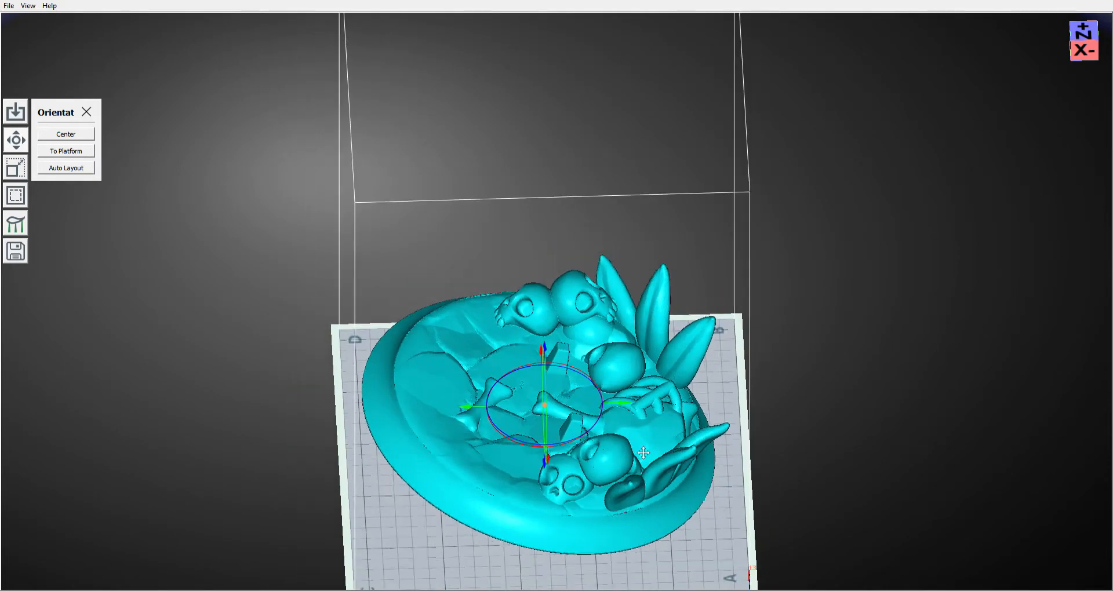
{"action": "scroll", "coordinate": [646, 452], "scroll_direction": "down", "scroll_amount": 2}
{"action": "scroll", "coordinate": [505, 448], "scroll_direction": "down", "scroll_amount": 1}
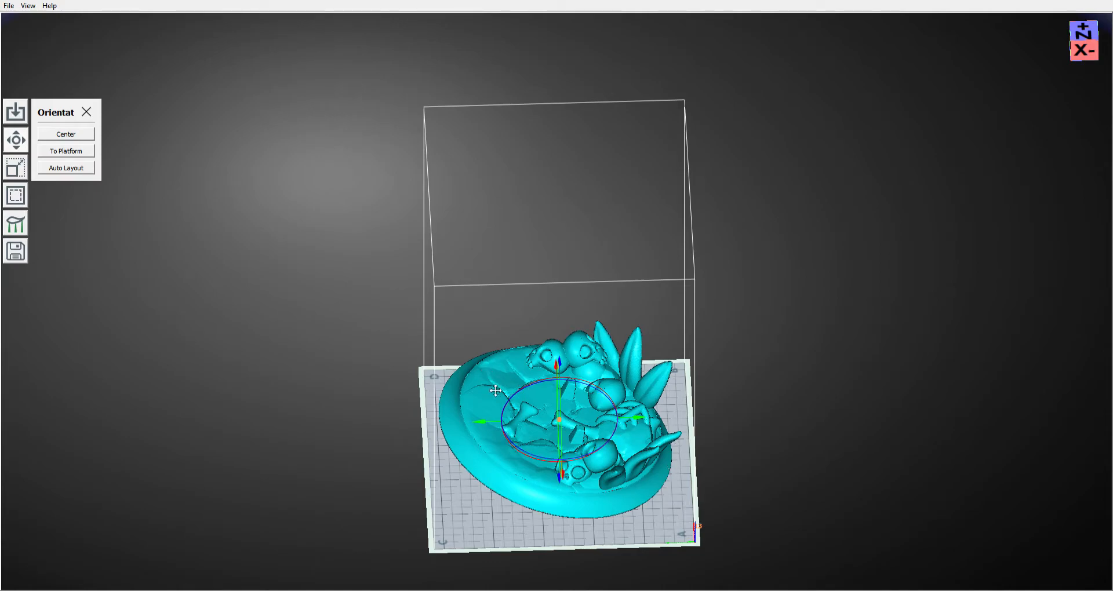
{"action": "scroll", "coordinate": [477, 387], "scroll_direction": "down", "scroll_amount": 2}
{"action": "right_click_drag", "start_coordinate": [476, 388], "coordinate": [405, 328]}
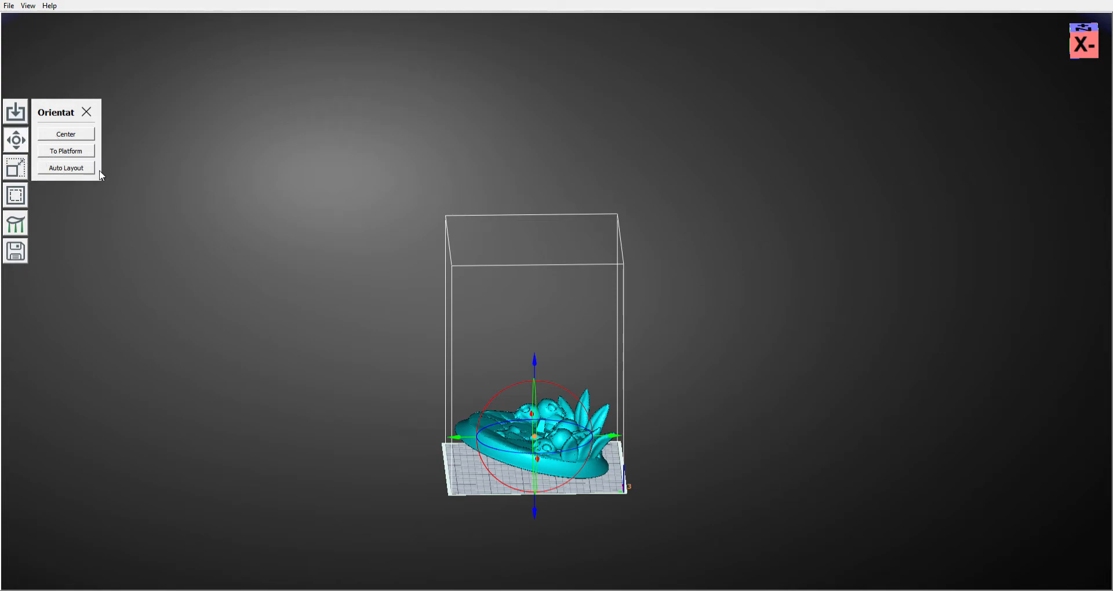
{"action": "left_click", "coordinate": [14, 170]}
{"action": "left_click", "coordinate": [51, 137]}
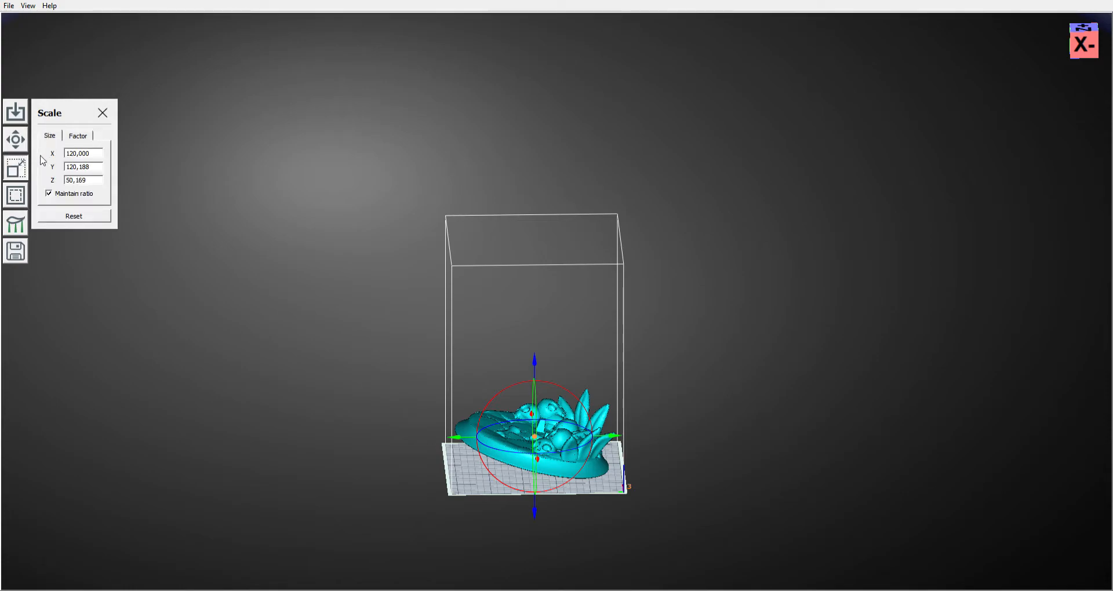
Generate a hollow preview of the model with a 2 mm offset and a mesh density of 50
{"action": "left_click", "coordinate": [14, 197]}
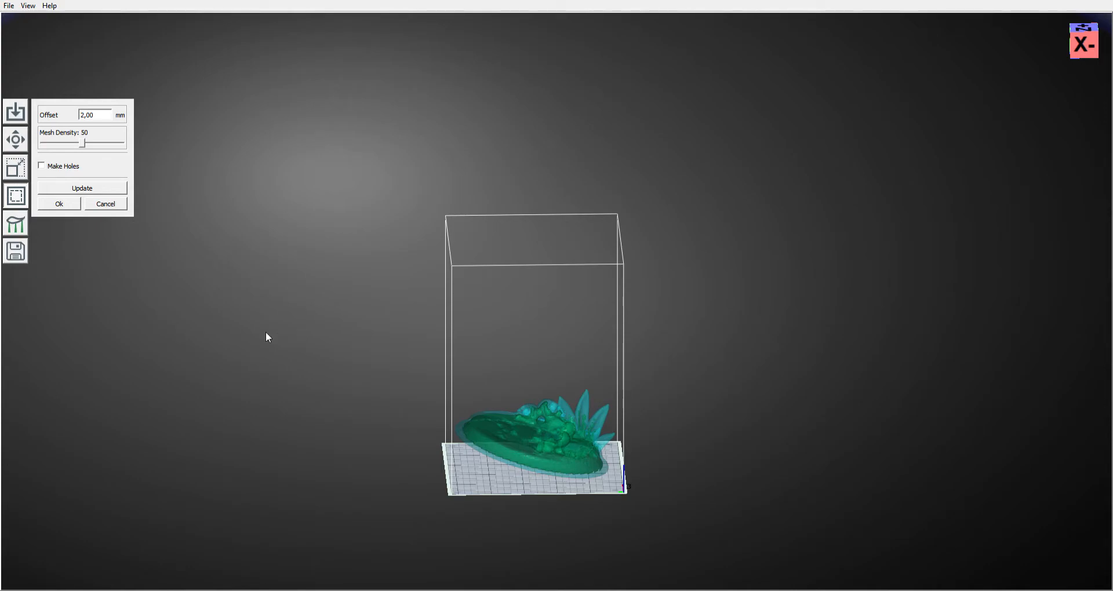
{"action": "scroll", "coordinate": [268, 335], "scroll_direction": "down", "scroll_amount": 2}
{"action": "scroll", "coordinate": [261, 329], "scroll_direction": "up", "scroll_amount": 5}
{"action": "left_click_drag", "start_coordinate": [313, 343], "coordinate": [658, 301]}
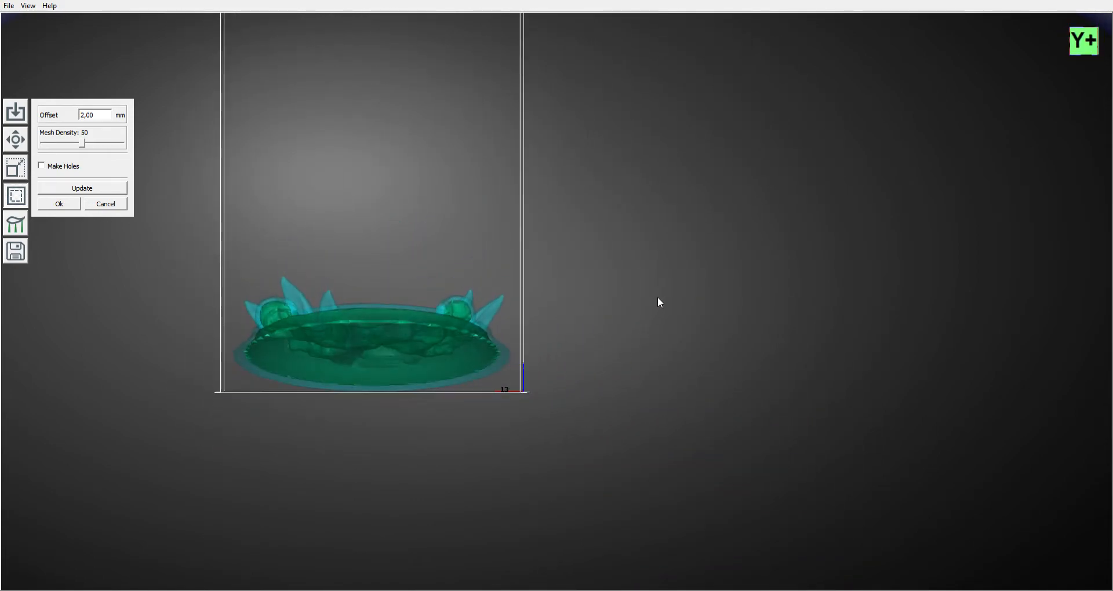
Enable drain holes with a 5 mm radius and distribute them across the underside of the hollowed base
{"action": "left_click", "coordinate": [65, 168]}
{"action": "left_click_drag", "start_coordinate": [89, 179], "coordinate": [59, 182]}
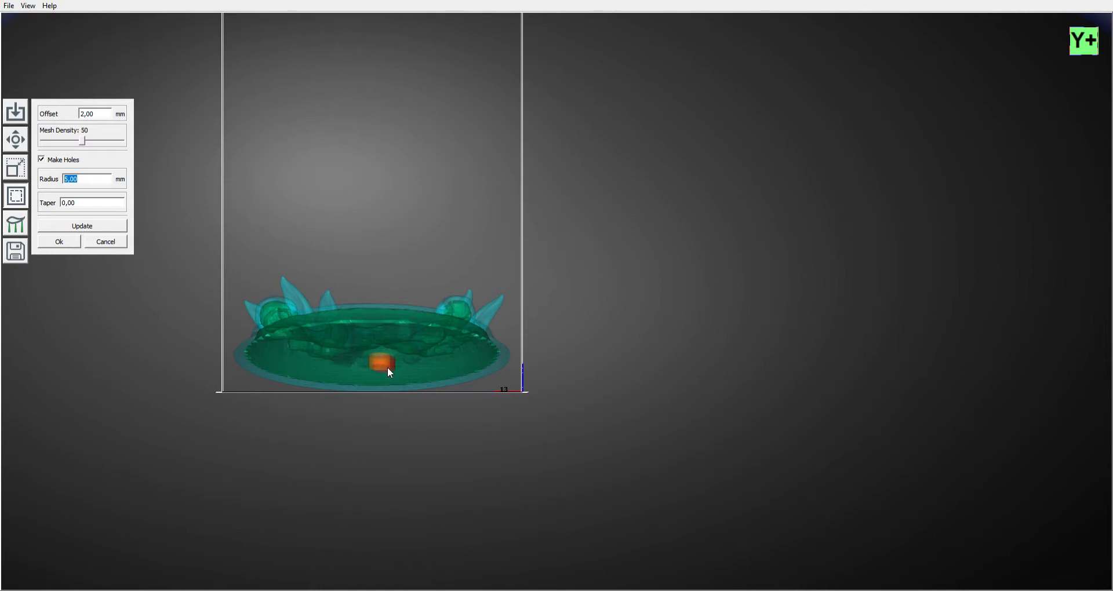
{"action": "left_click", "coordinate": [311, 323]}
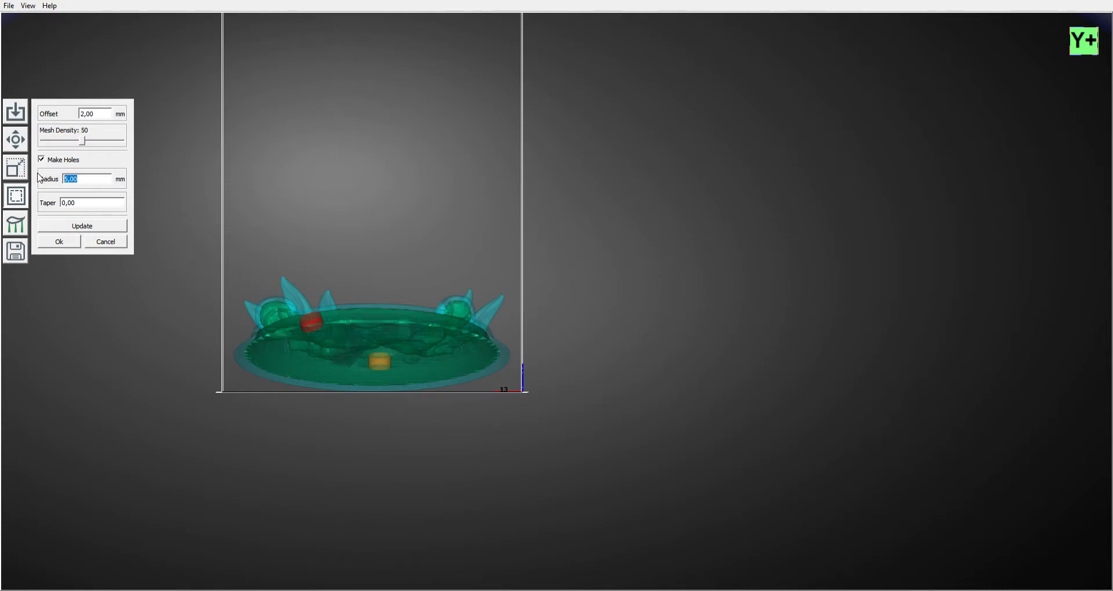
{"action": "type", "text": "3"}
{"action": "left_click_drag", "start_coordinate": [86, 181], "coordinate": [53, 184]}
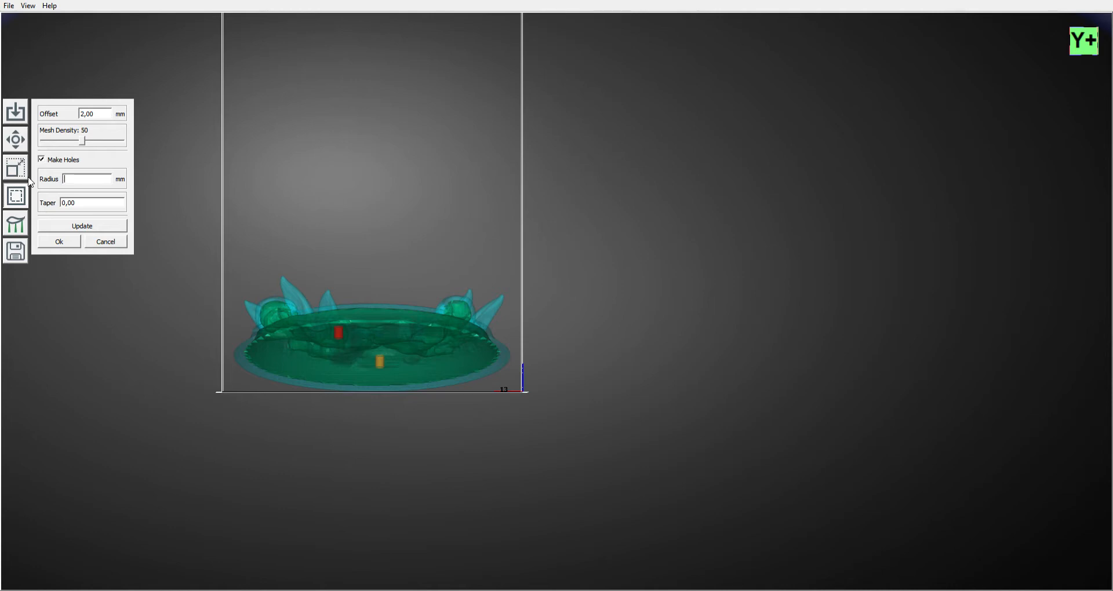
{"action": "type", "text": "5"}
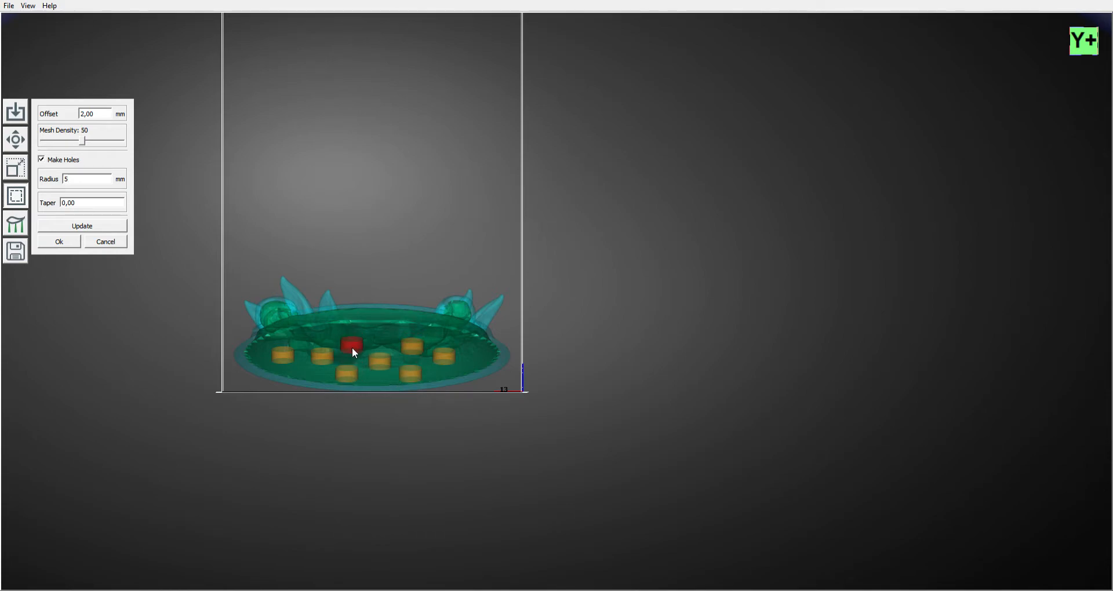
Apply the hollowing with the placed drain holes and inspect the holes in the base's underside
{"action": "left_click_drag", "start_coordinate": [602, 347], "coordinate": [713, 255]}
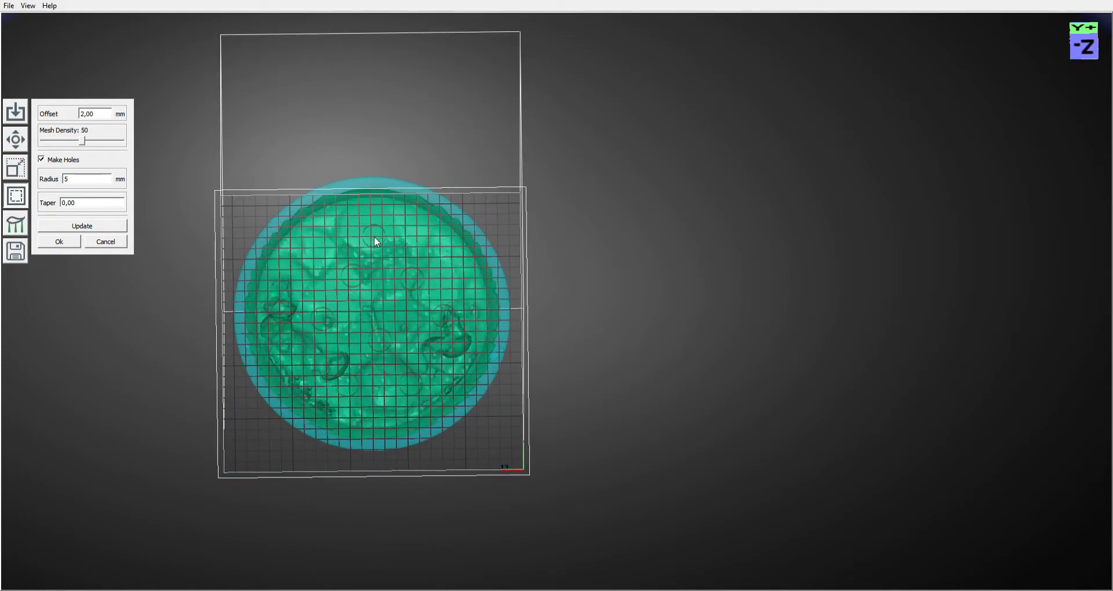
{"action": "left_click_drag", "start_coordinate": [611, 237], "coordinate": [752, 365]}
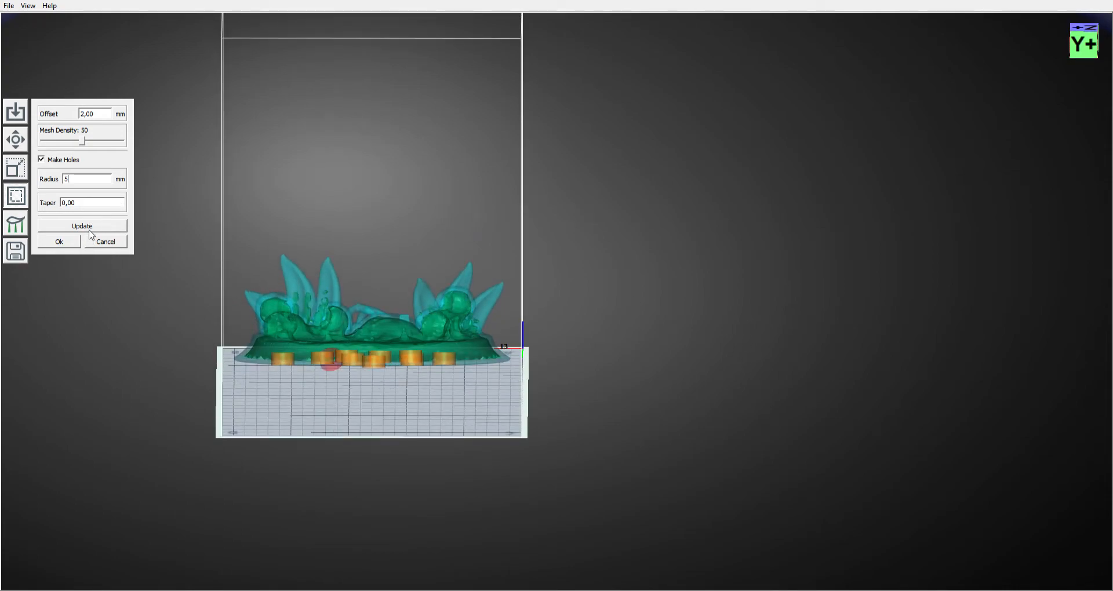
{"action": "left_click", "coordinate": [73, 241]}
{"action": "left_click_drag", "start_coordinate": [635, 346], "coordinate": [670, 253]}
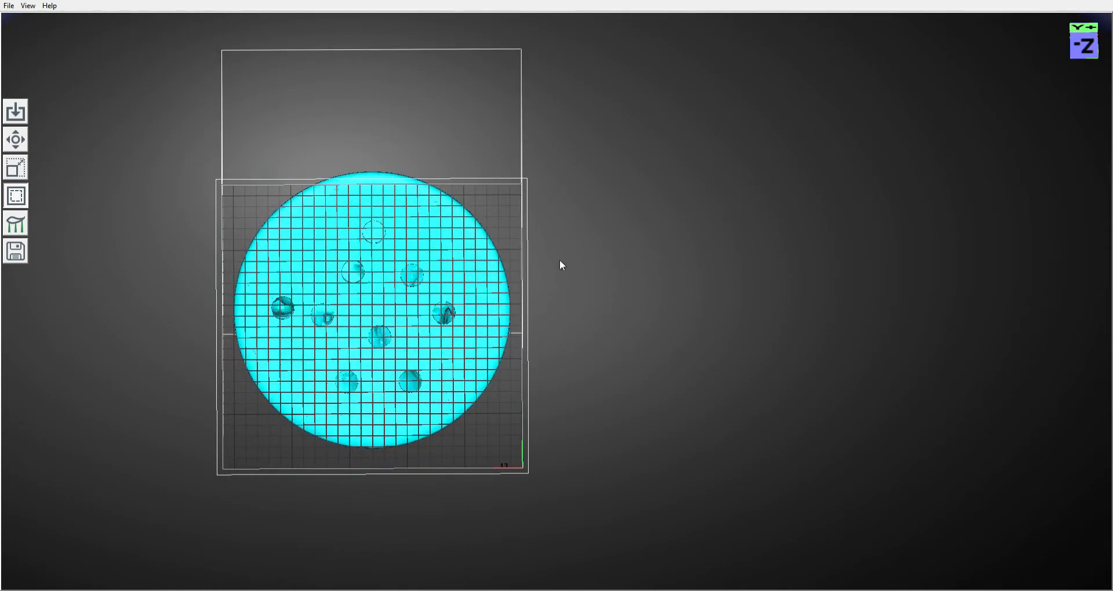
{"action": "left_click_drag", "start_coordinate": [504, 258], "coordinate": [470, 279]}
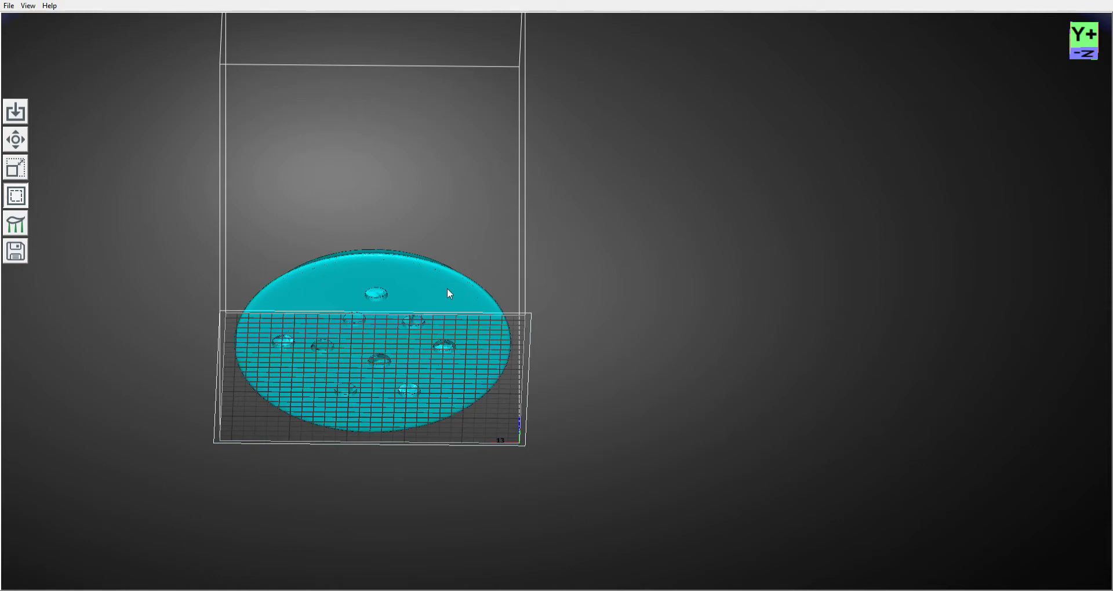
{"action": "left_click_drag", "start_coordinate": [551, 273], "coordinate": [773, 256]}
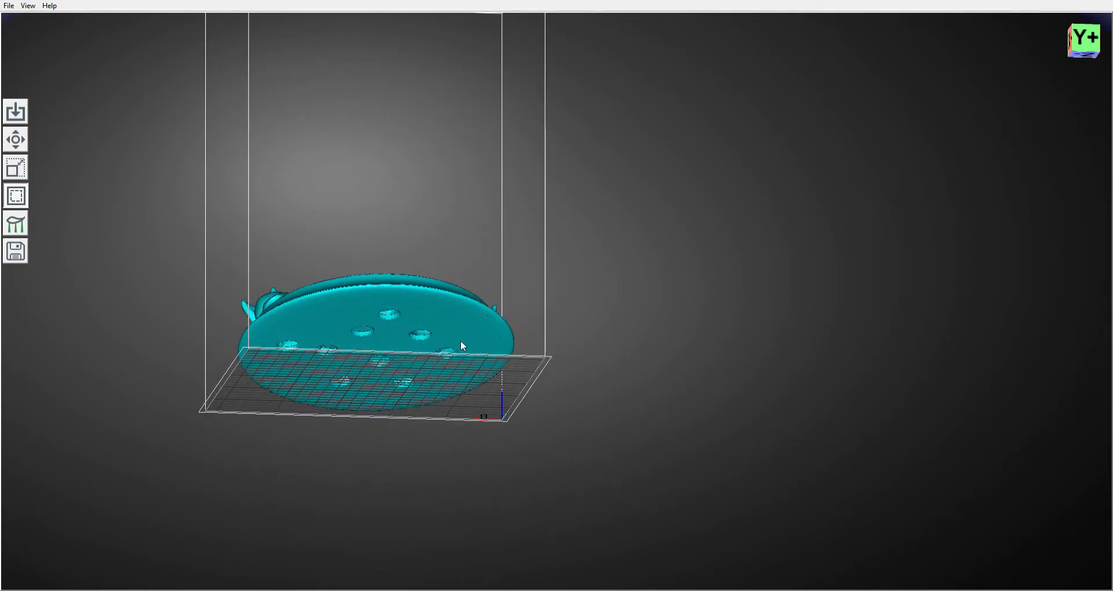
{"action": "left_click_drag", "start_coordinate": [726, 329], "coordinate": [569, 311]}
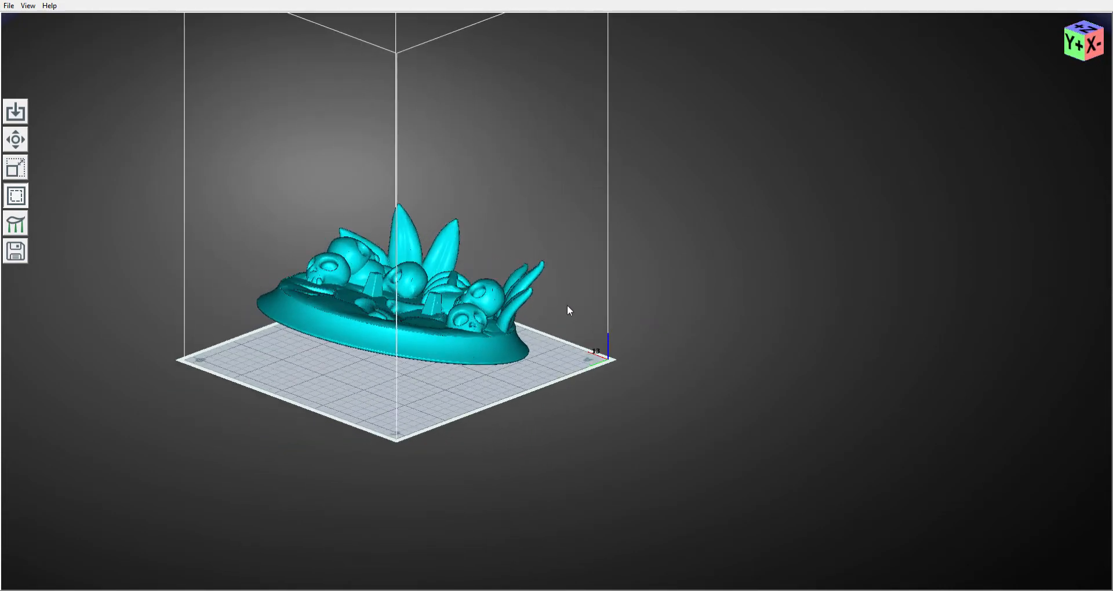
Generate automatic supports for the model and check the support reaching the overhanging leaf
{"action": "left_click", "coordinate": [18, 224]}
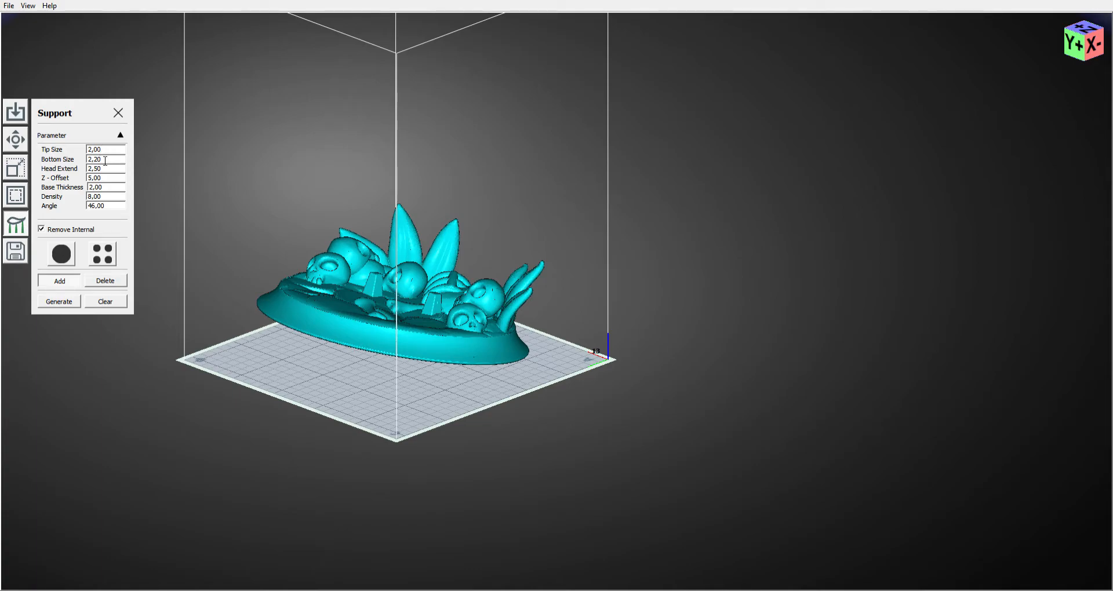
{"action": "left_click", "coordinate": [68, 303]}
{"action": "right_click_drag", "start_coordinate": [620, 283], "coordinate": [600, 247]}
{"action": "scroll", "coordinate": [603, 250], "scroll_direction": "down", "scroll_amount": 2}
{"action": "scroll", "coordinate": [610, 284], "scroll_direction": "up", "scroll_amount": 5}
{"action": "right_click_drag", "start_coordinate": [598, 293], "coordinate": [573, 371]}
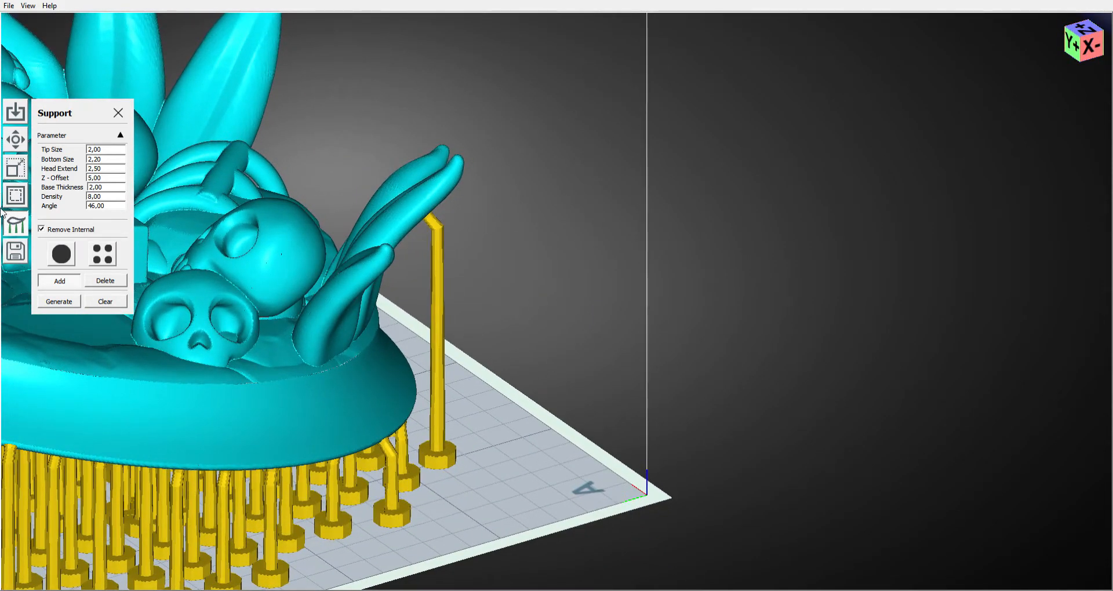
Set the support tip size to 4, the bottom size to 4 and the base thickness to 2.2
{"action": "left_click", "coordinate": [65, 282]}
{"action": "left_click", "coordinate": [59, 281]}
{"action": "left_click", "coordinate": [418, 226]}
{"action": "double_click", "coordinate": [116, 151]}
{"action": "type", "text": "4"}
{"action": "left_click", "coordinate": [119, 187]}
{"action": "double_click", "coordinate": [96, 186]}
{"action": "type", "text": "4"}
{"action": "left_click_drag", "start_coordinate": [106, 190], "coordinate": [57, 178]}
{"action": "left_click", "coordinate": [115, 190]}
{"action": "left_click_drag", "start_coordinate": [118, 163], "coordinate": [85, 158]}
{"action": "type", "text": "4"}
{"action": "key", "text": "Return"}
{"action": "left_click_drag", "start_coordinate": [486, 288], "coordinate": [389, 263]}
{"action": "right_click_drag", "start_coordinate": [389, 263], "coordinate": [400, 288]}
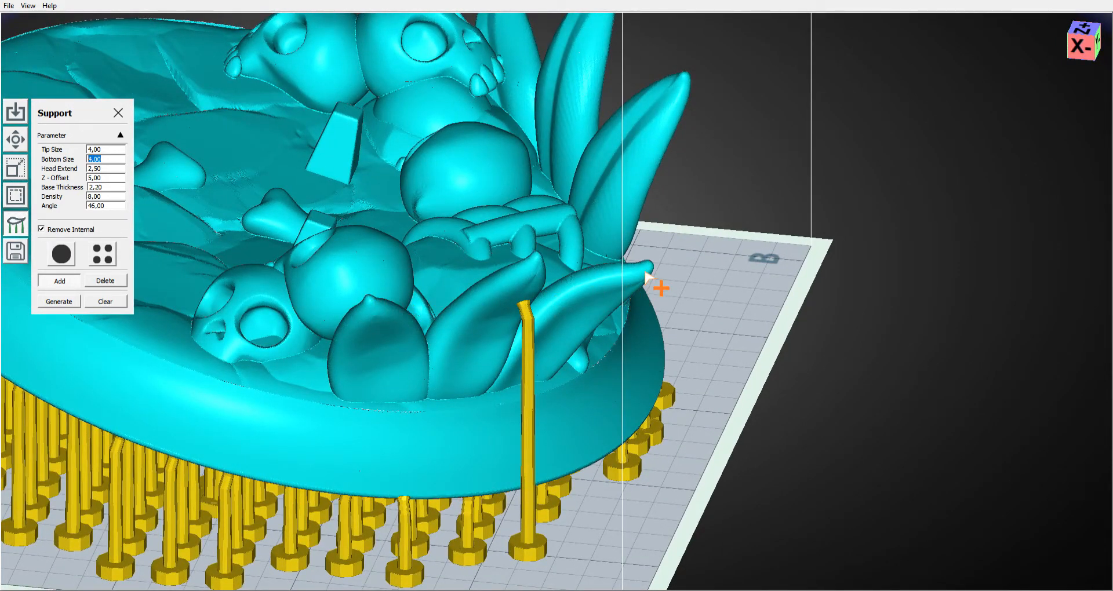
Set the support bottom size to 2 and view the unsupported leaves
{"action": "left_click", "coordinate": [121, 169]}
{"action": "key", "text": "shift+Tab"}
{"action": "type", "text": "2"}
{"action": "key", "text": "Return"}
{"action": "right_click_drag", "start_coordinate": [688, 274], "coordinate": [526, 255]}
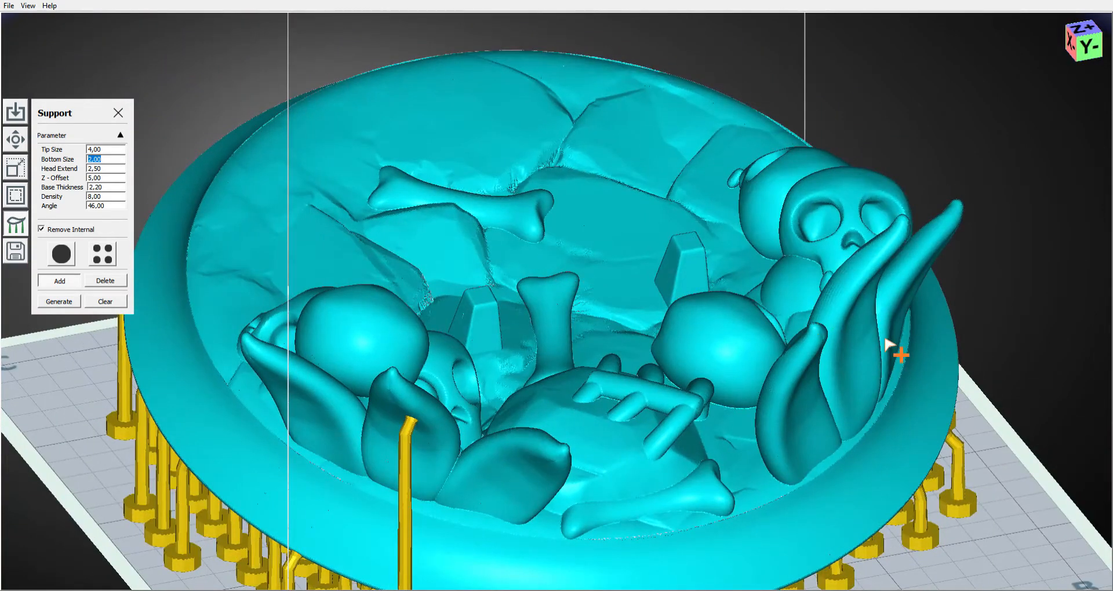
Set the support tip size to 0.8 and add a support beneath the base's outer rim
{"action": "left_click", "coordinate": [865, 554]}
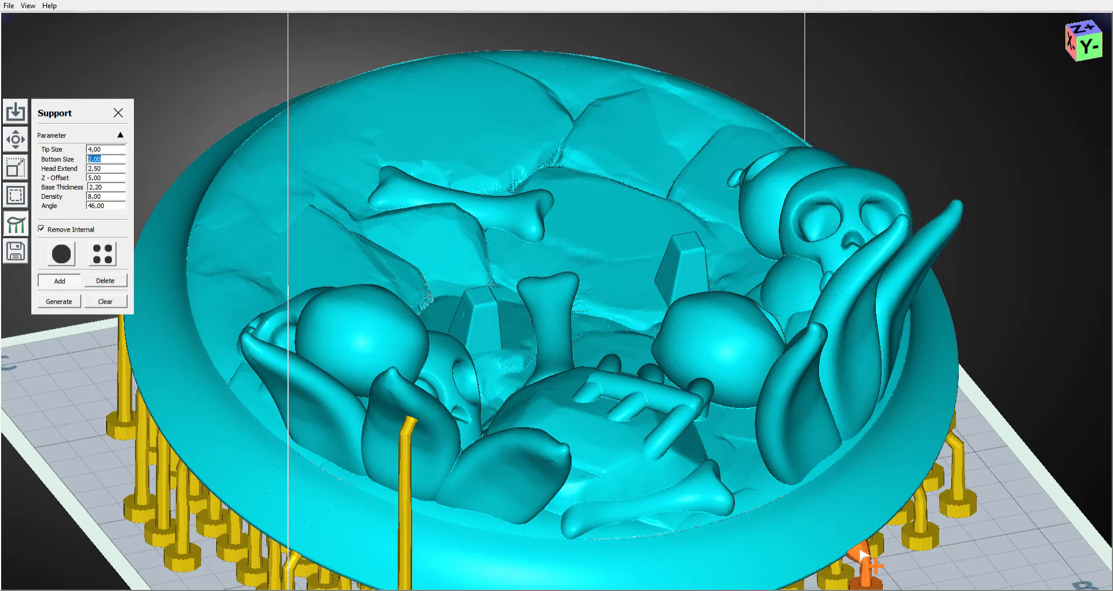
{"action": "scroll", "coordinate": [861, 556], "scroll_direction": "up", "scroll_amount": 3}
{"action": "middle_click_drag", "start_coordinate": [861, 555], "coordinate": [684, 268]}
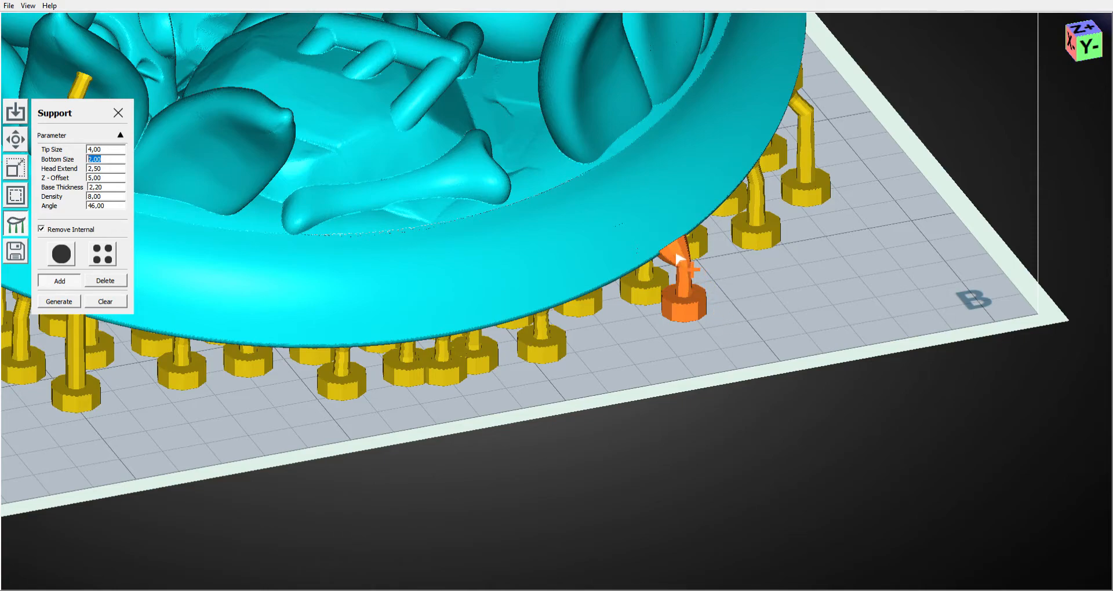
{"action": "left_click_drag", "start_coordinate": [682, 262], "coordinate": [98, 135]}
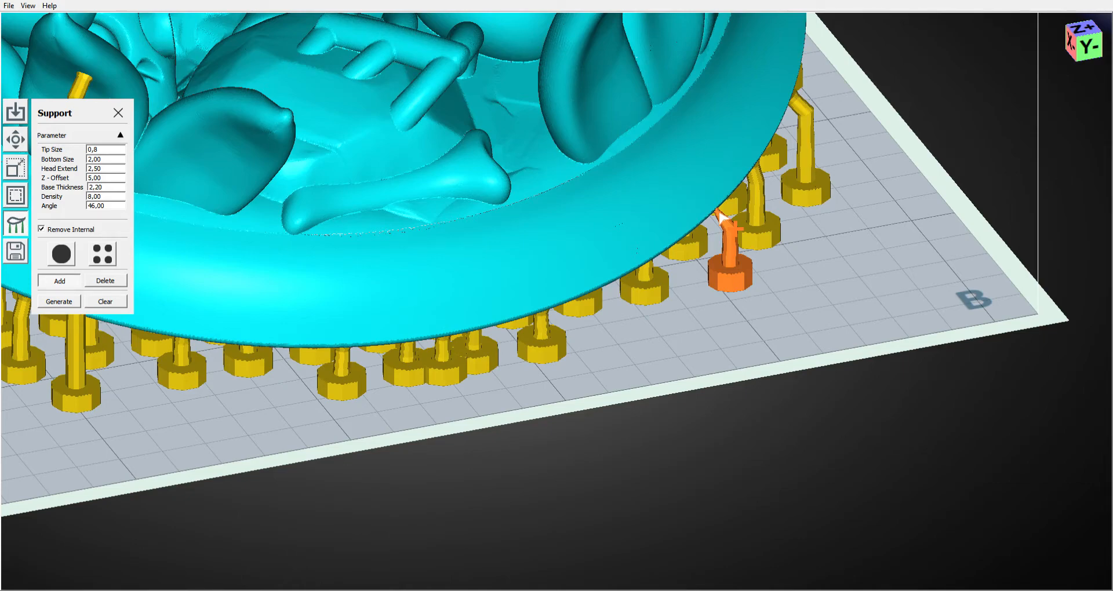
{"action": "left_click", "coordinate": [719, 214]}
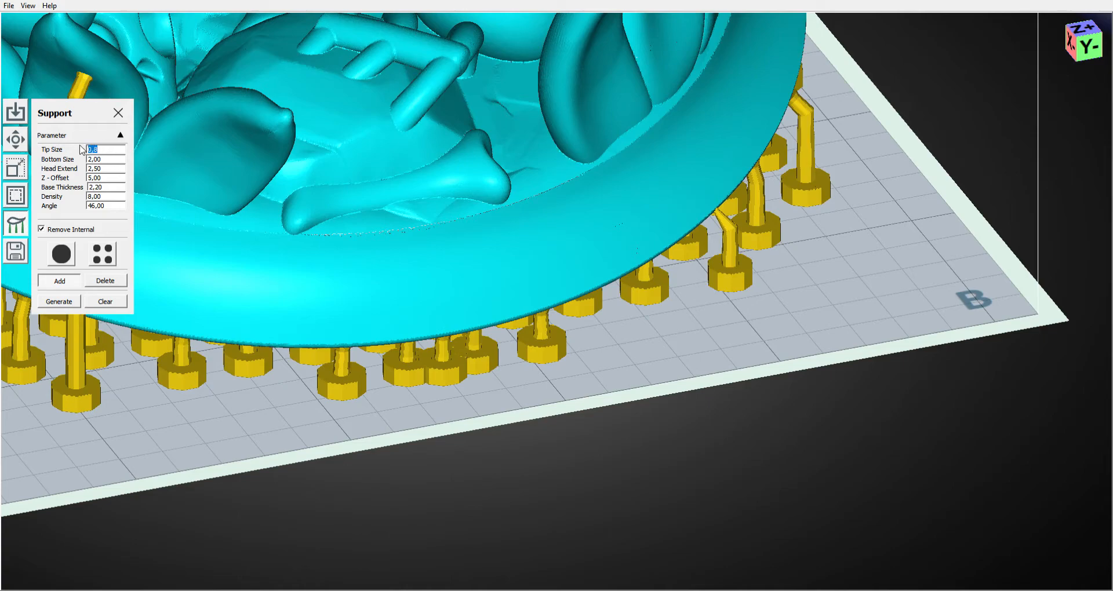
Set the tip size to 2 and compare the thin-tipped support with its neighbours beneath the rim
{"action": "key", "text": "Return"}
{"action": "right_click_drag", "start_coordinate": [939, 358], "coordinate": [861, 288]}
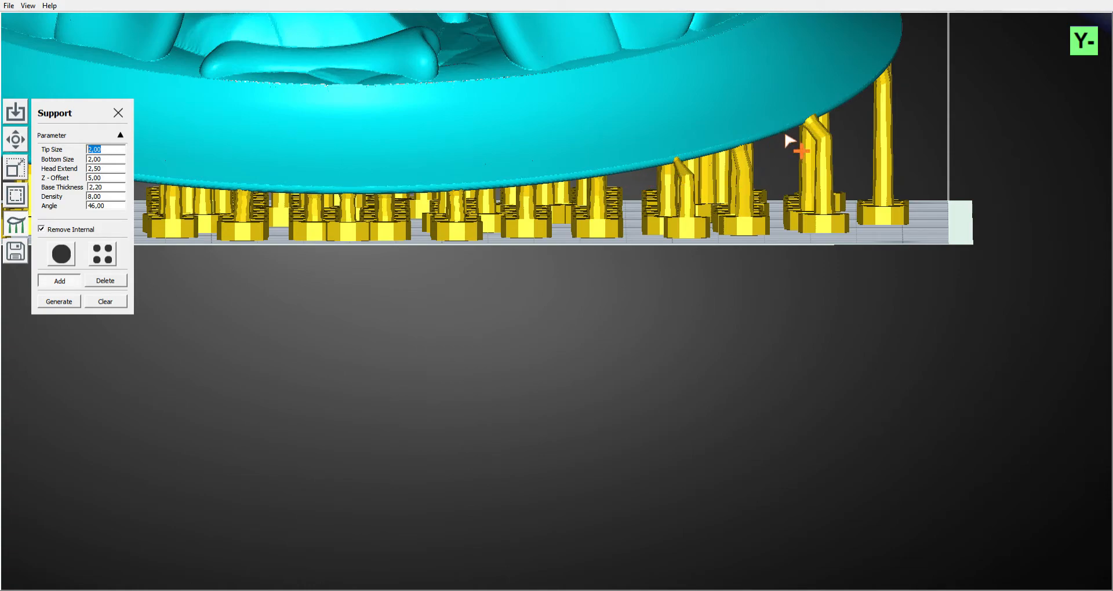
{"action": "scroll", "coordinate": [789, 141], "scroll_direction": "up", "scroll_amount": 5}
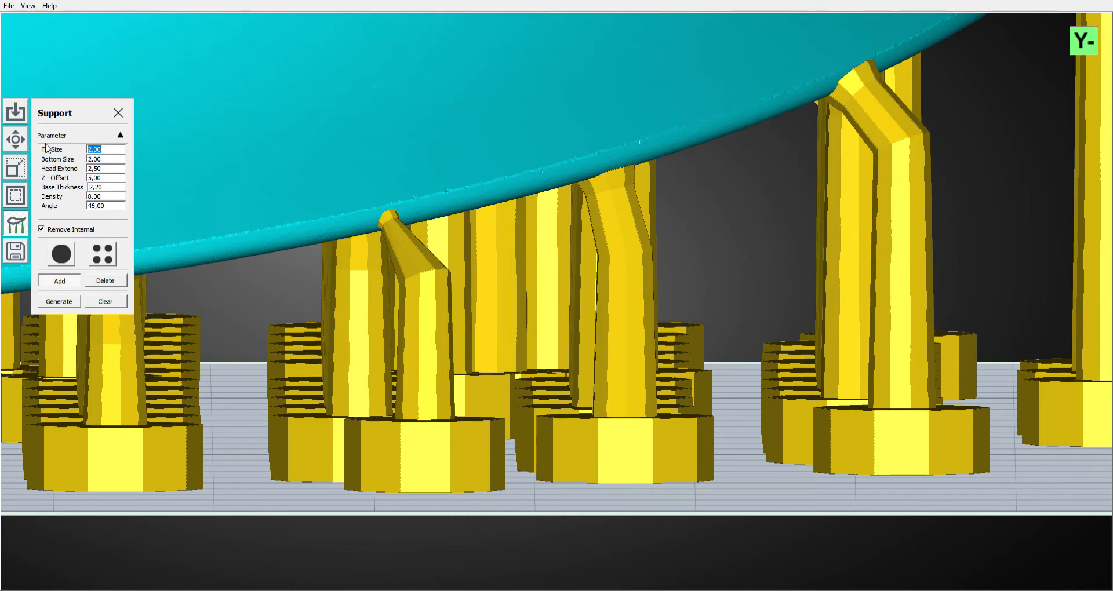
{"action": "scroll", "coordinate": [852, 210], "scroll_direction": "down", "scroll_amount": 8}
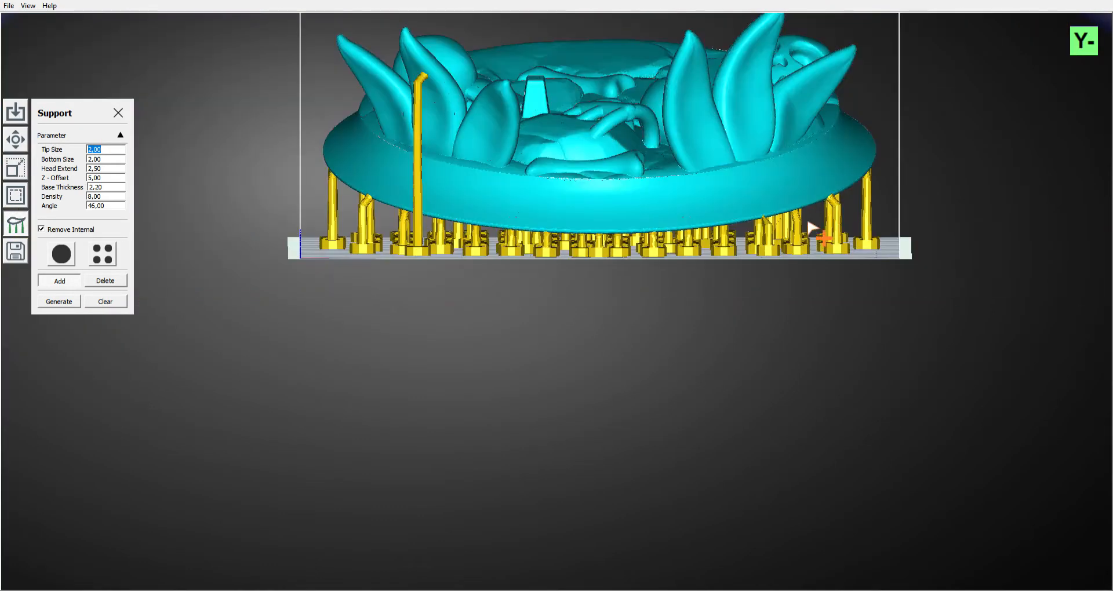
{"action": "right_click_drag", "start_coordinate": [967, 160], "coordinate": [938, 159]}
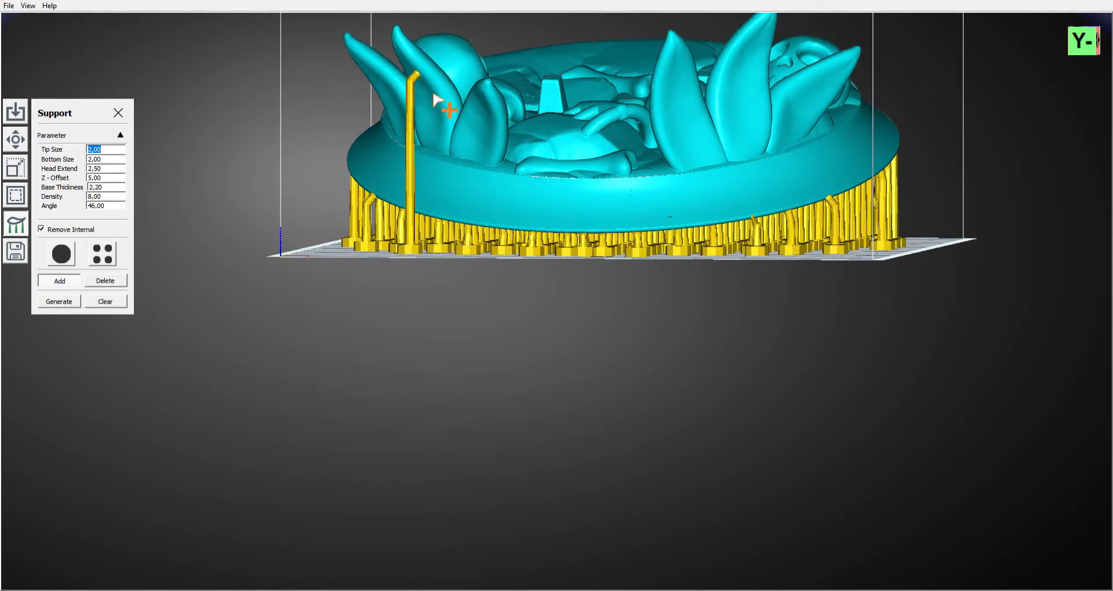
{"action": "scroll", "coordinate": [436, 103], "scroll_direction": "up", "scroll_amount": 8}
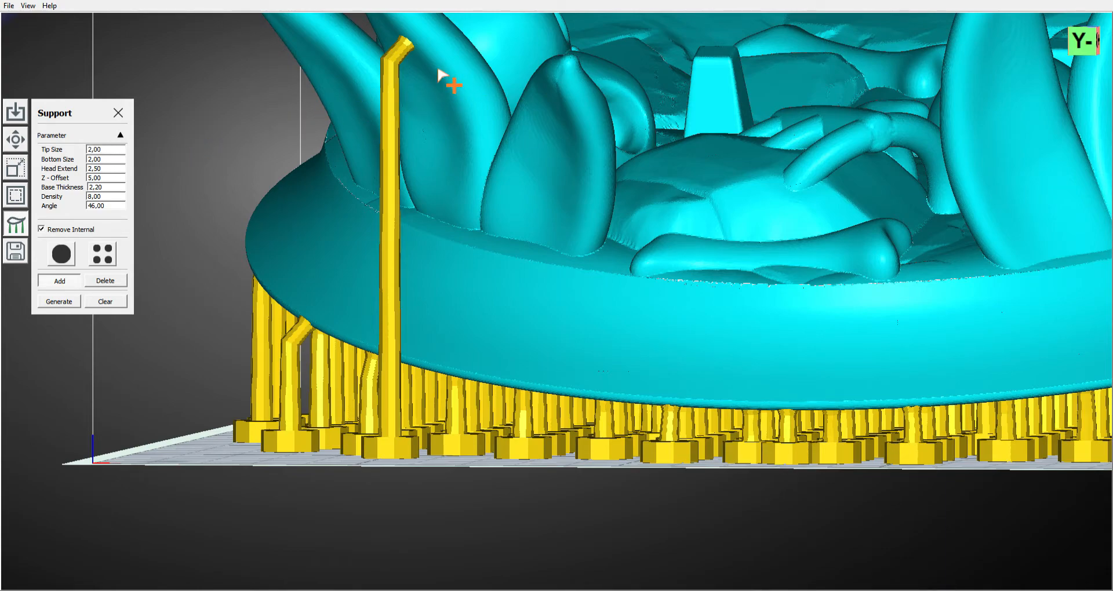
Add two supports to the small front leaf, one near its point with tip size 1.8 and one beside it with tip size 0.5
{"action": "key", "text": "Return"}
{"action": "left_click", "coordinate": [96, 284]}
{"action": "left_click", "coordinate": [73, 284]}
{"action": "scroll", "coordinate": [281, 27], "scroll_direction": "down", "scroll_amount": 5}
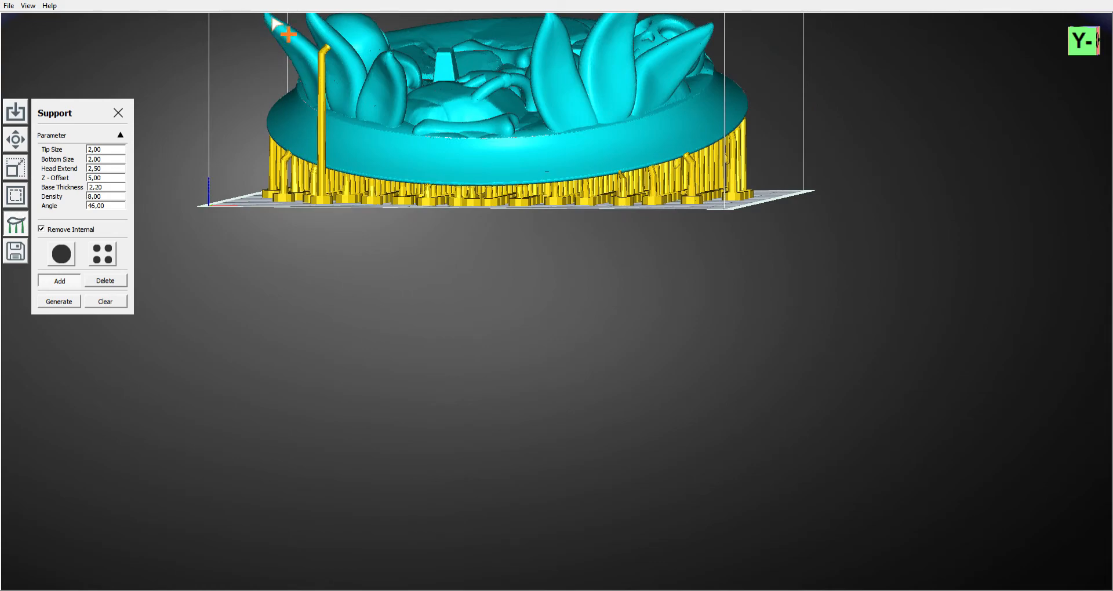
{"action": "scroll", "coordinate": [225, 122], "scroll_direction": "up", "scroll_amount": 5}
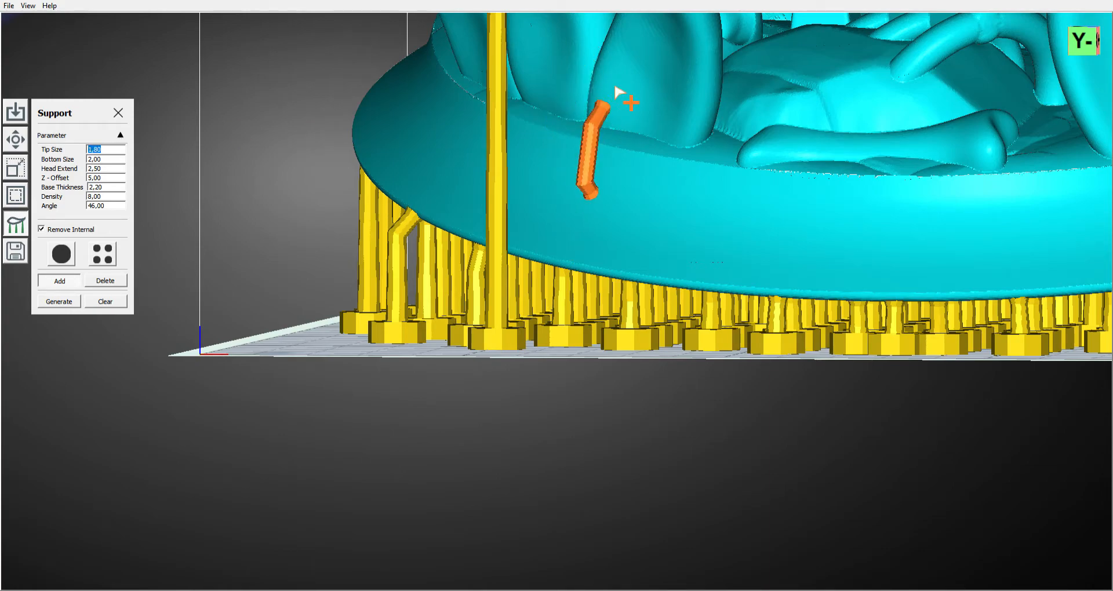
{"action": "middle_click_drag", "start_coordinate": [328, 210], "coordinate": [232, 323]}
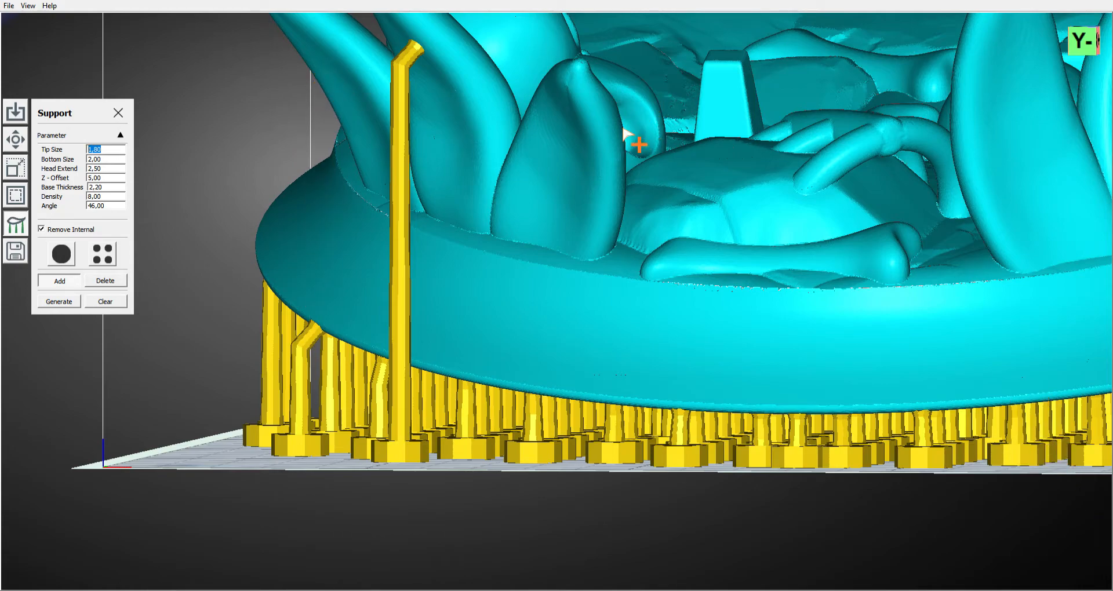
{"action": "left_click", "coordinate": [583, 73]}
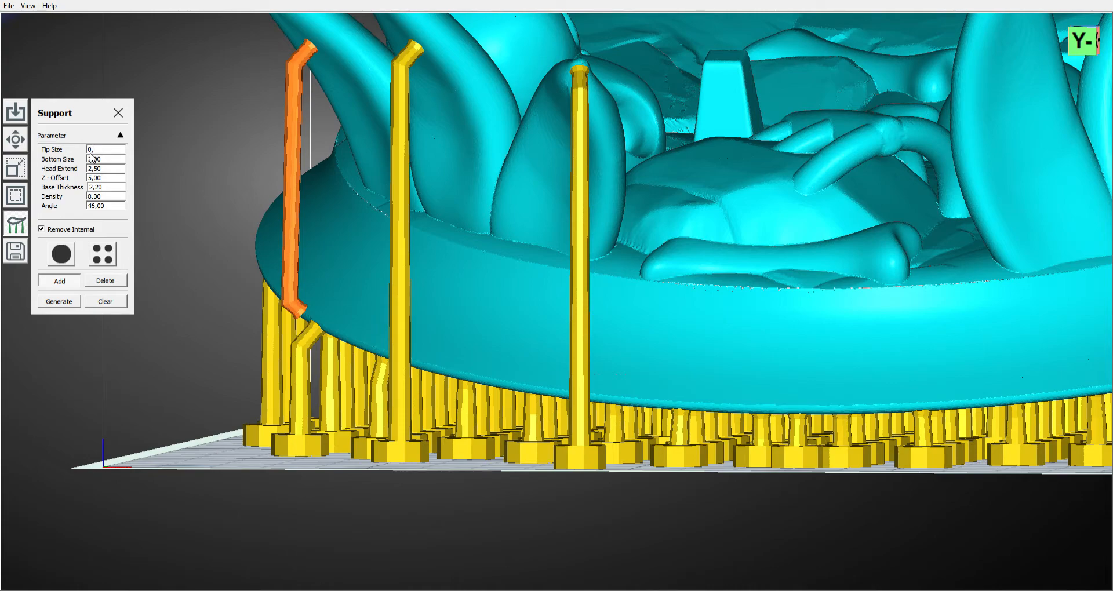
{"action": "left_click", "coordinate": [568, 89]}
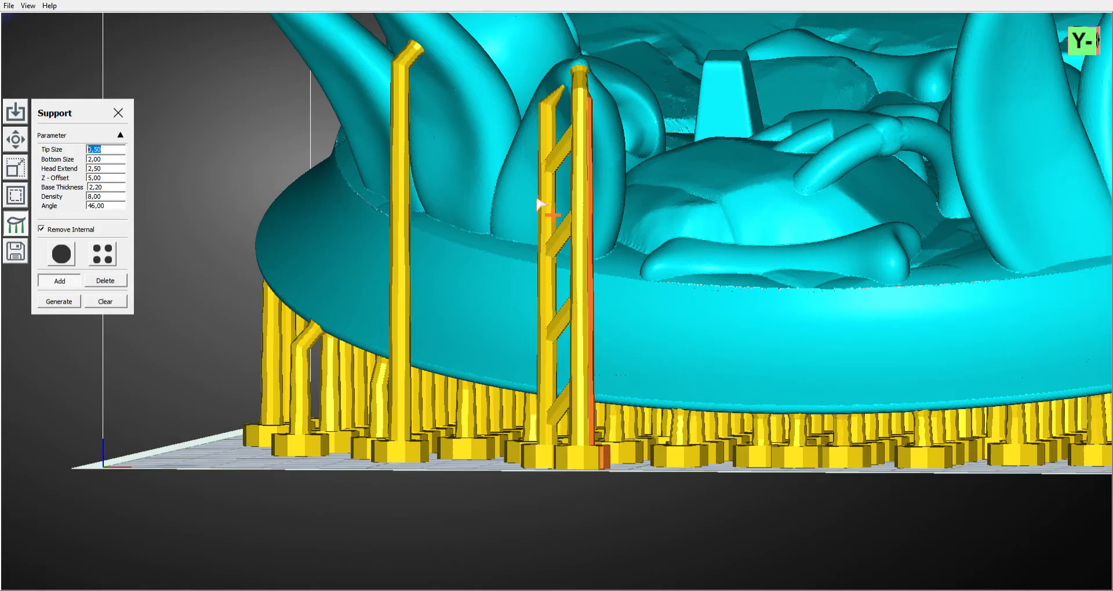
{"action": "right_click_drag", "start_coordinate": [165, 401], "coordinate": [296, 497]}
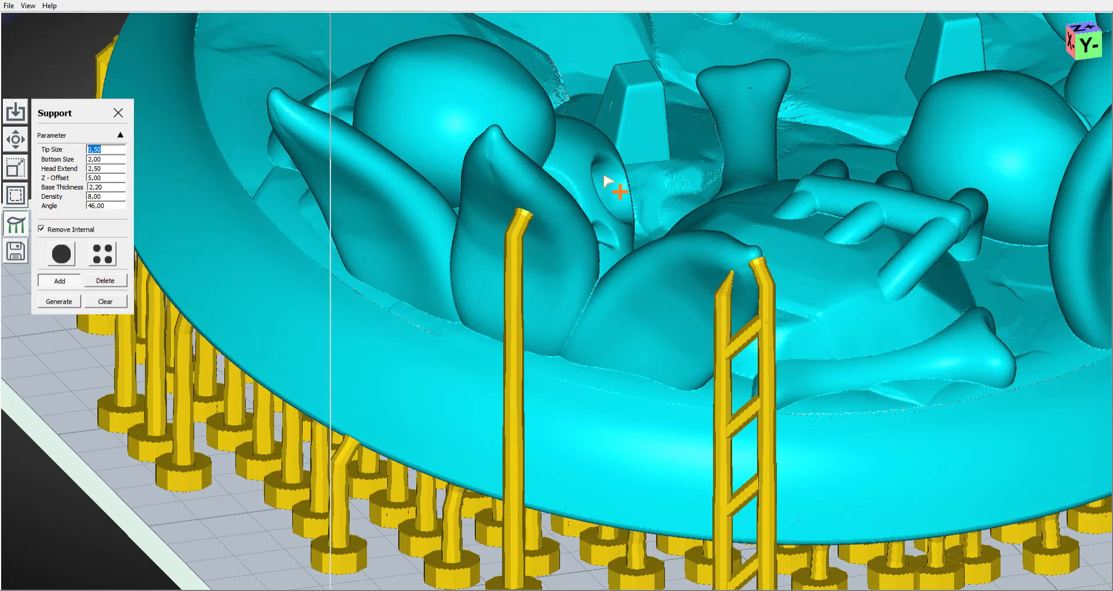
Examine the skull, hand bones and nearby leaves for overhangs that need additional supports
{"action": "scroll", "coordinate": [609, 179], "scroll_direction": "up", "scroll_amount": 5}
{"action": "right_click_drag", "start_coordinate": [715, 131], "coordinate": [561, 130]}
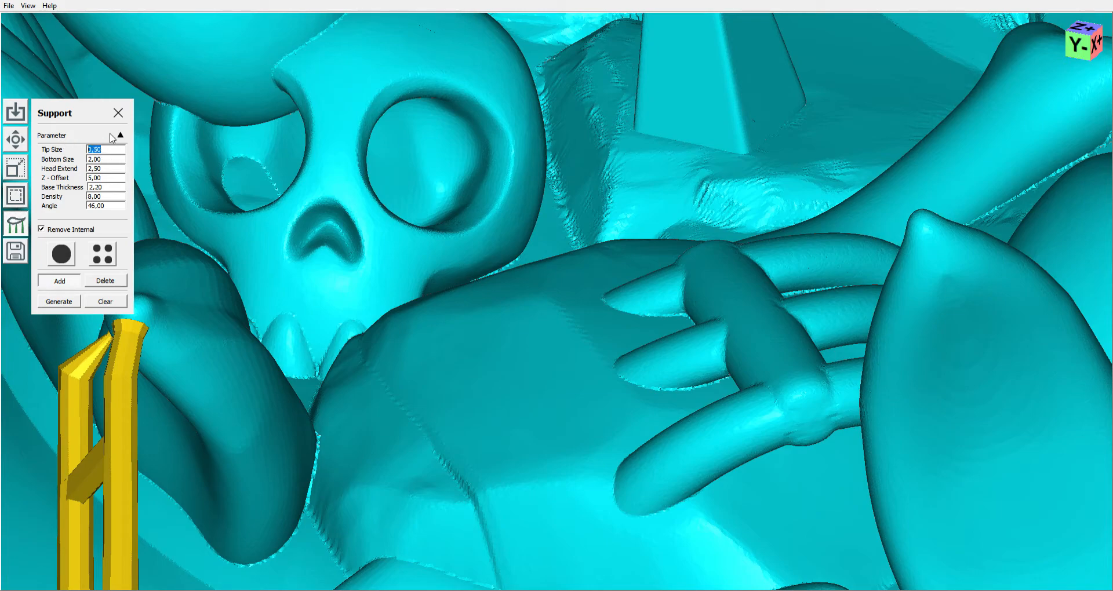
{"action": "scroll", "coordinate": [1079, 260], "scroll_direction": "down", "scroll_amount": 10}
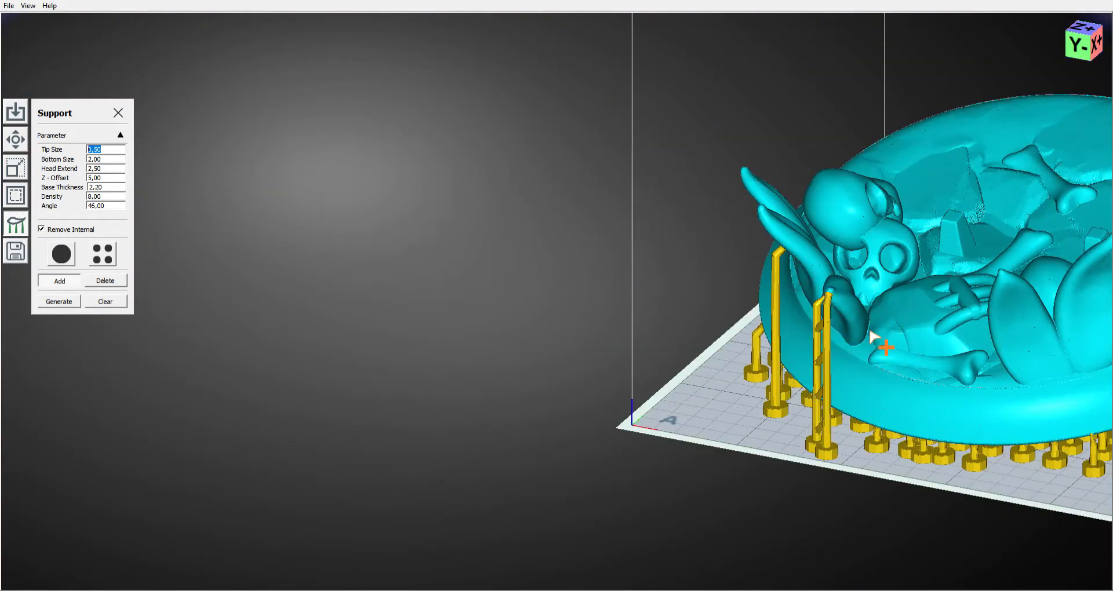
{"action": "scroll", "coordinate": [977, 447], "scroll_direction": "down", "scroll_amount": 1}
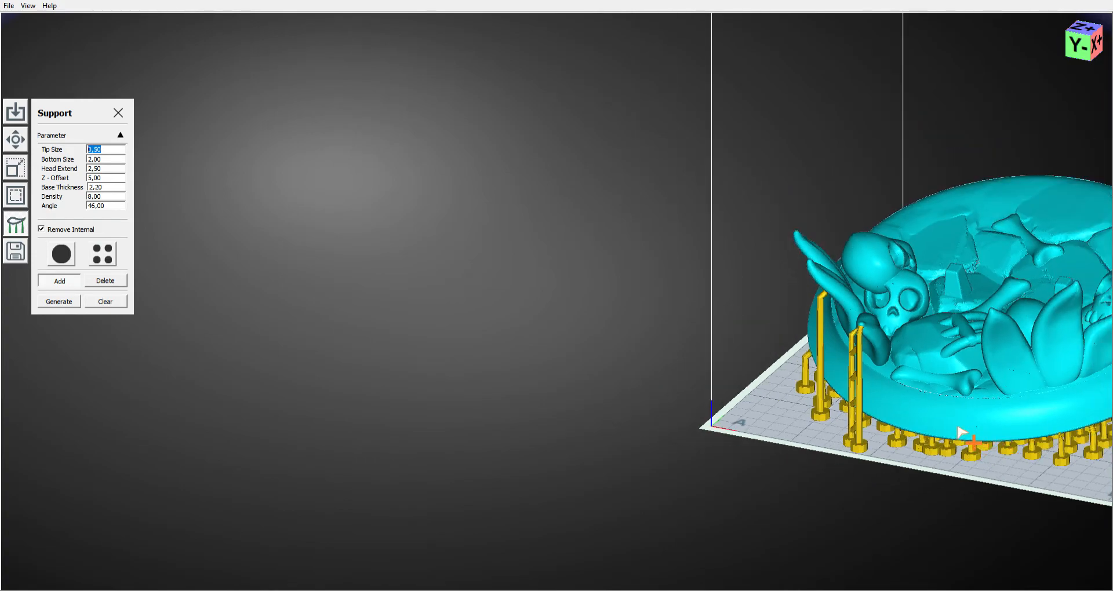
{"action": "scroll", "coordinate": [962, 443], "scroll_direction": "up", "scroll_amount": 3}
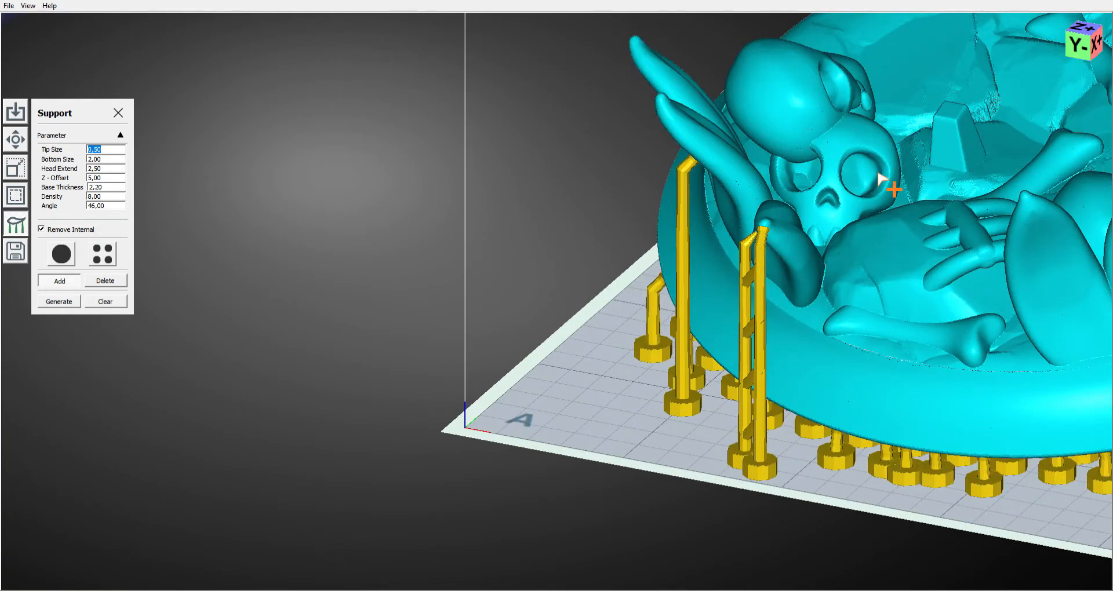
{"action": "scroll", "coordinate": [869, 168], "scroll_direction": "up", "scroll_amount": 2}
{"action": "scroll", "coordinate": [860, 189], "scroll_direction": "up", "scroll_amount": 3}
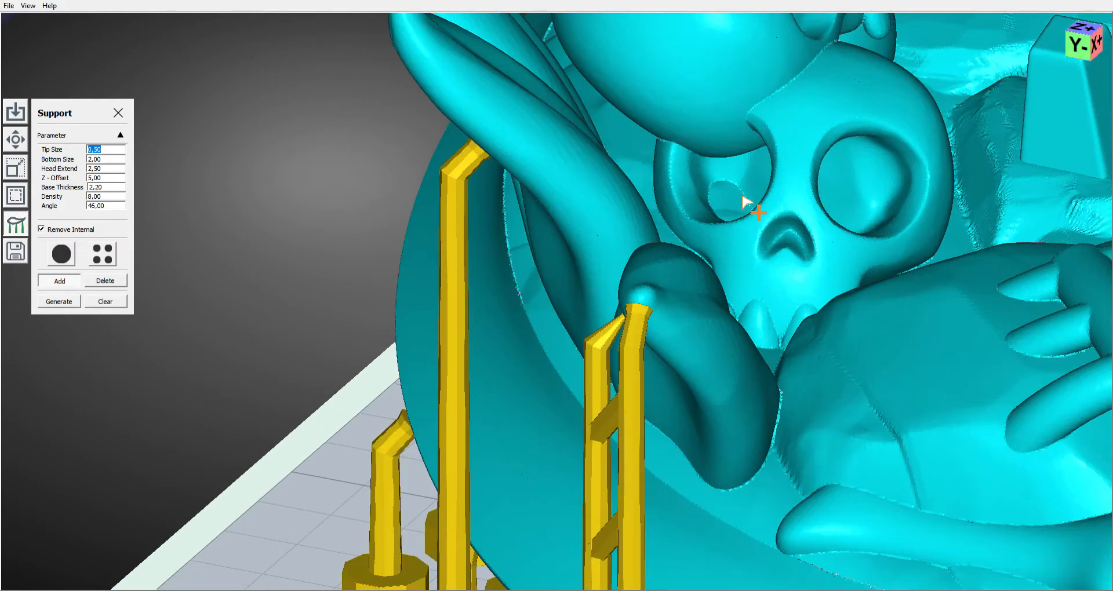
{"action": "scroll", "coordinate": [918, 188], "scroll_direction": "up", "scroll_amount": 2}
{"action": "scroll", "coordinate": [918, 188], "scroll_direction": "down", "scroll_amount": 2}
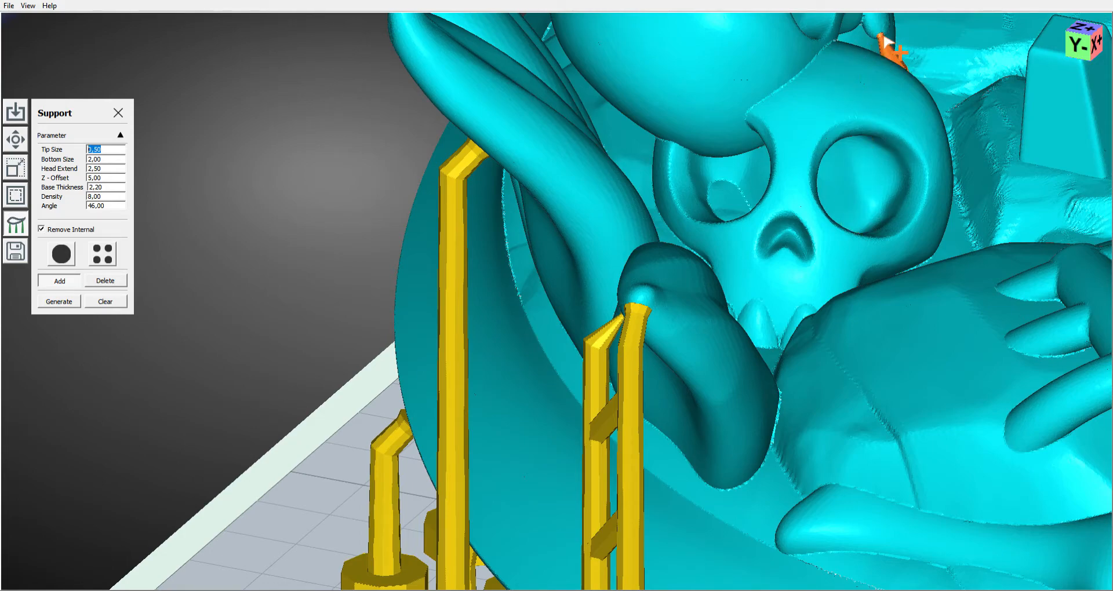
Set the tip size to 0.5 and bottom size to 0.8, and add a thin support inside the skull's eye socket
{"action": "right_click_drag", "start_coordinate": [883, 36], "coordinate": [817, 35]}
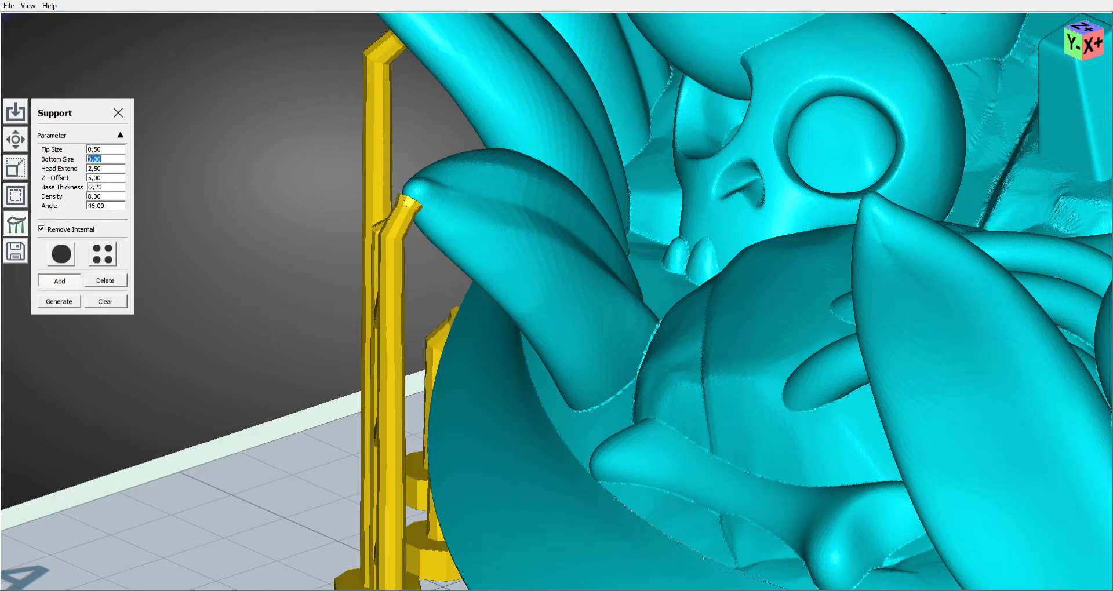
{"action": "left_click", "coordinate": [835, 106]}
{"action": "scroll", "coordinate": [864, 149], "scroll_direction": "down", "scroll_amount": 2}
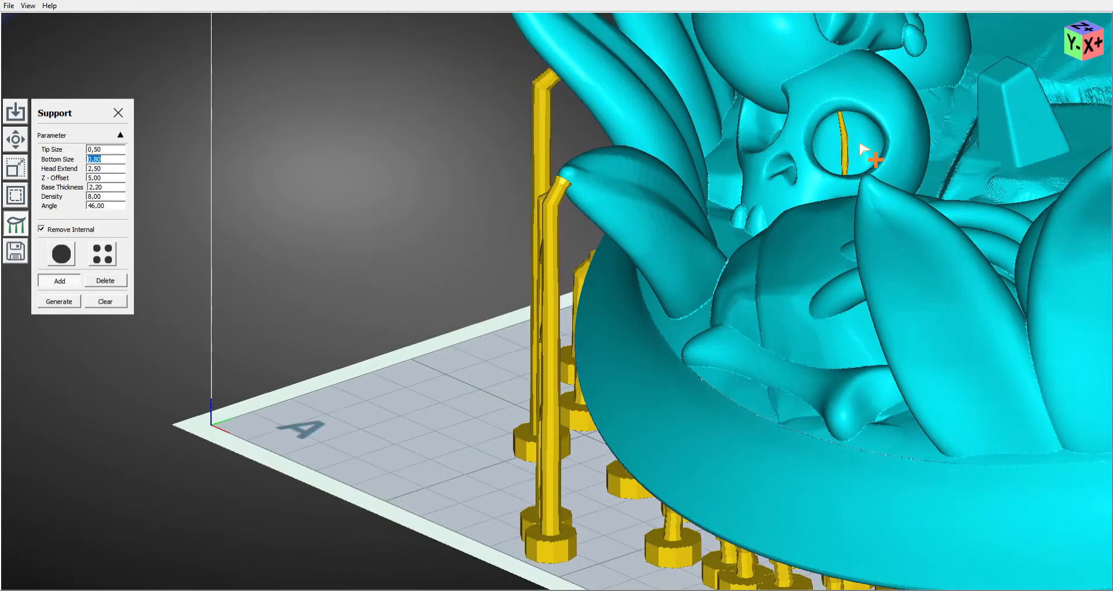
{"action": "scroll", "coordinate": [859, 146], "scroll_direction": "up", "scroll_amount": 5}
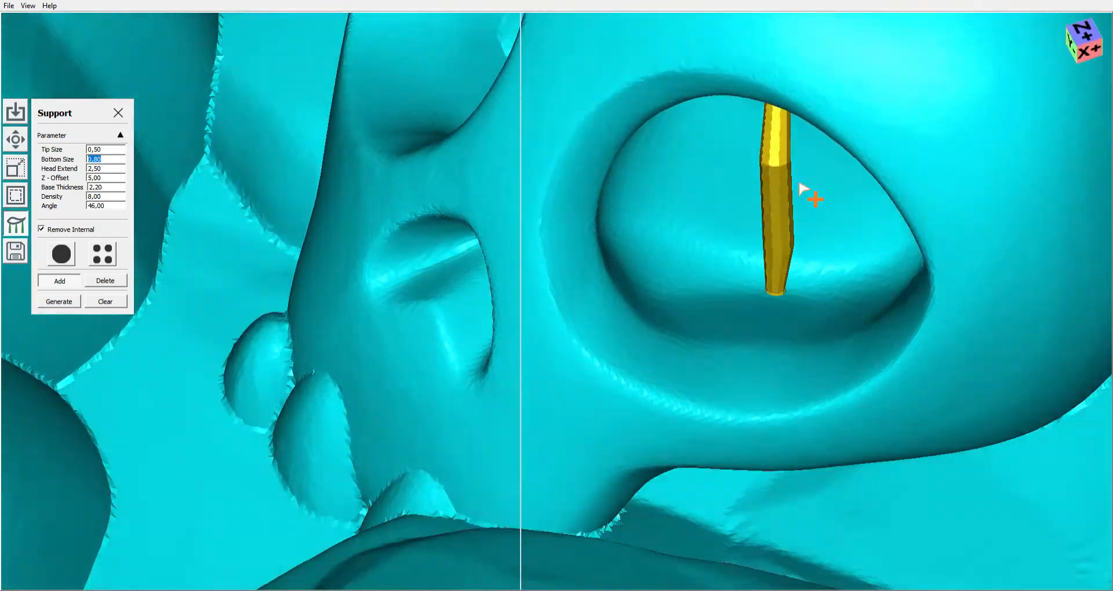
{"action": "scroll", "coordinate": [811, 243], "scroll_direction": "down", "scroll_amount": 1}
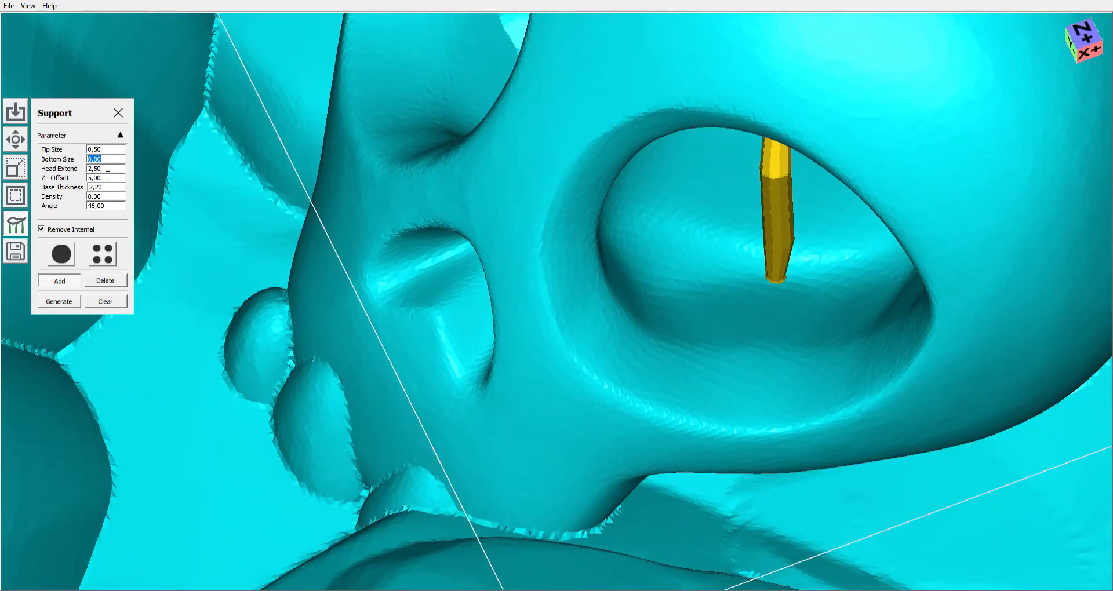
{"action": "scroll", "coordinate": [509, 168], "scroll_direction": "up", "scroll_amount": 3}
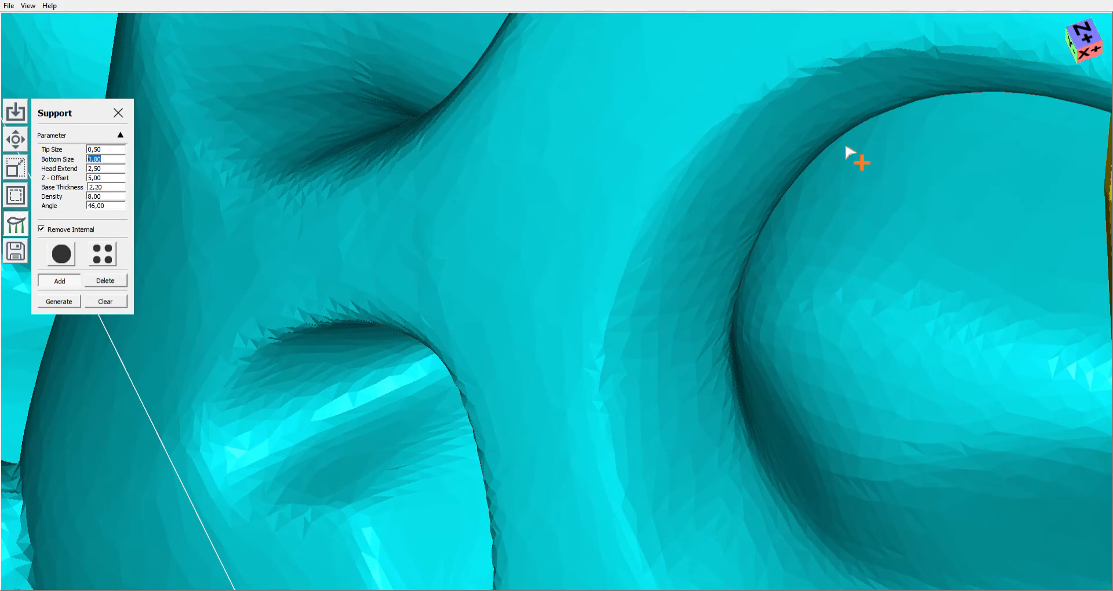
{"action": "scroll", "coordinate": [825, 152], "scroll_direction": "down", "scroll_amount": 4}
{"action": "scroll", "coordinate": [551, 347], "scroll_direction": "down", "scroll_amount": 10}
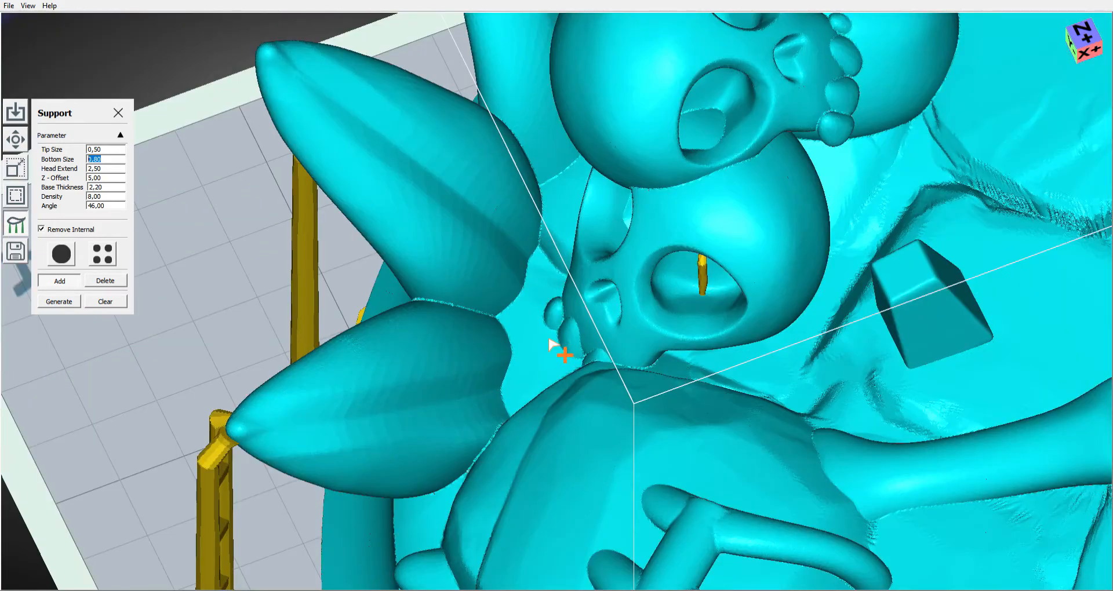
Clear all supports and automatically generate new ones with the thin tip and bottom sizes
{"action": "left_click_drag", "start_coordinate": [409, 423], "coordinate": [401, 355]}
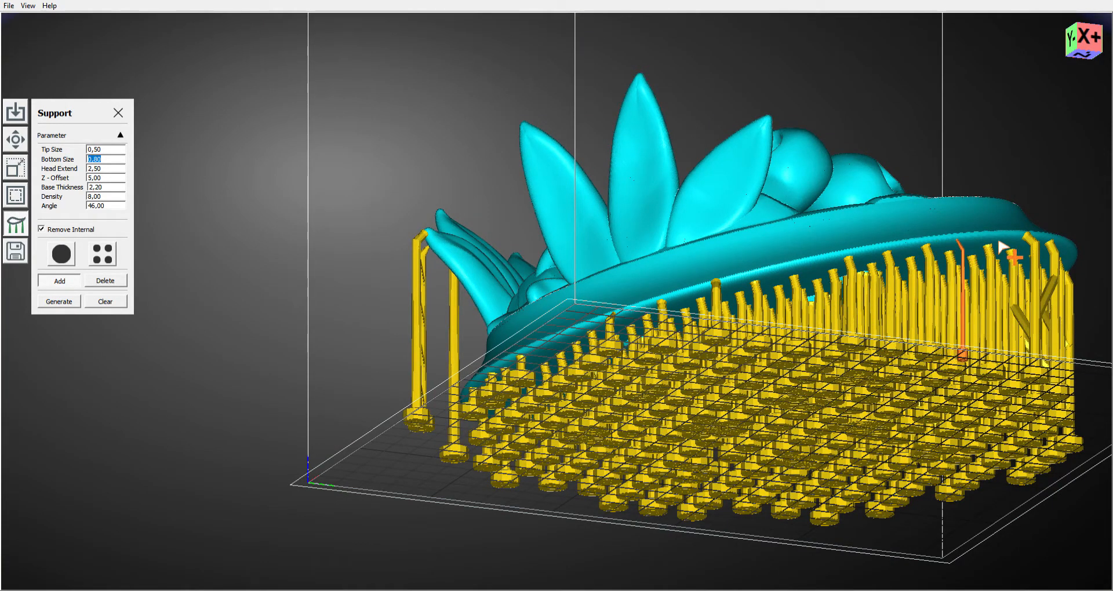
{"action": "left_click_drag", "start_coordinate": [1010, 155], "coordinate": [701, 259]}
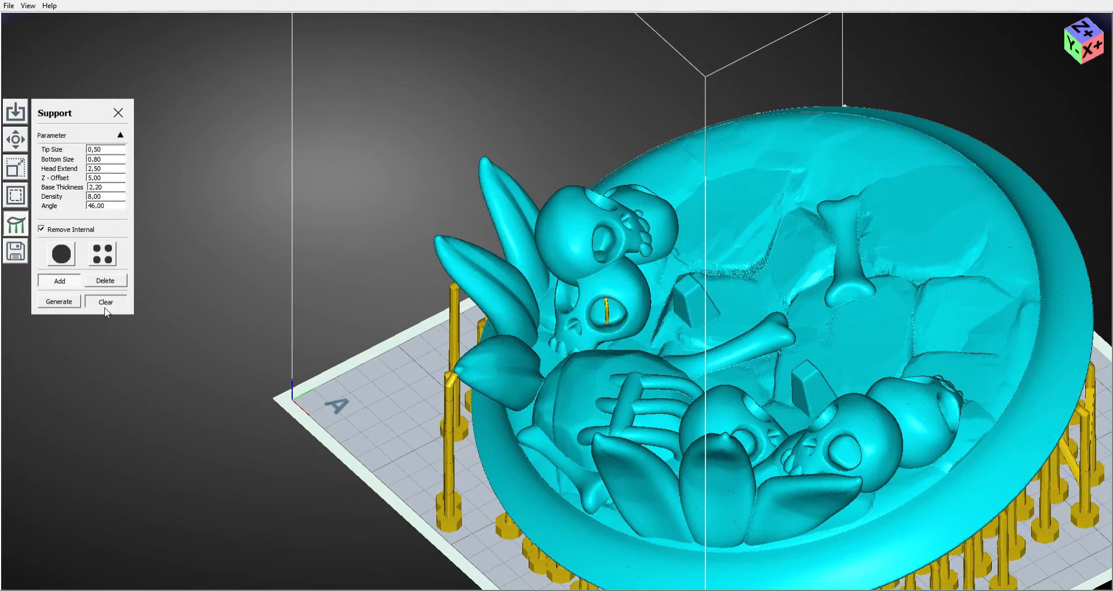
{"action": "left_click", "coordinate": [106, 302]}
{"action": "left_click_drag", "start_coordinate": [168, 242], "coordinate": [386, 166]}
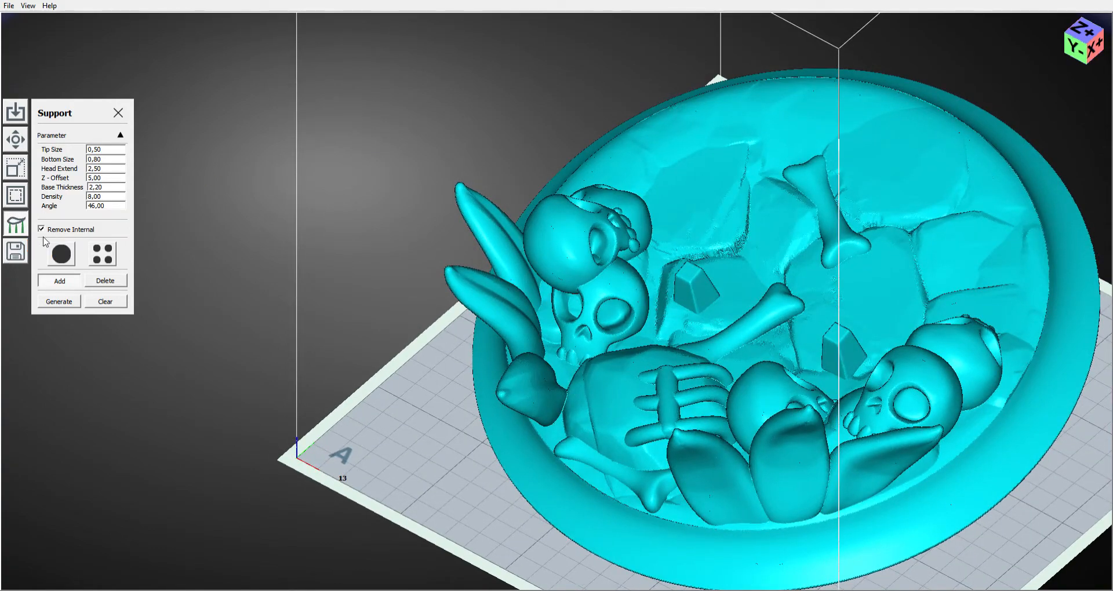
{"action": "left_click", "coordinate": [68, 302]}
{"action": "left_click_drag", "start_coordinate": [313, 237], "coordinate": [317, 203]}
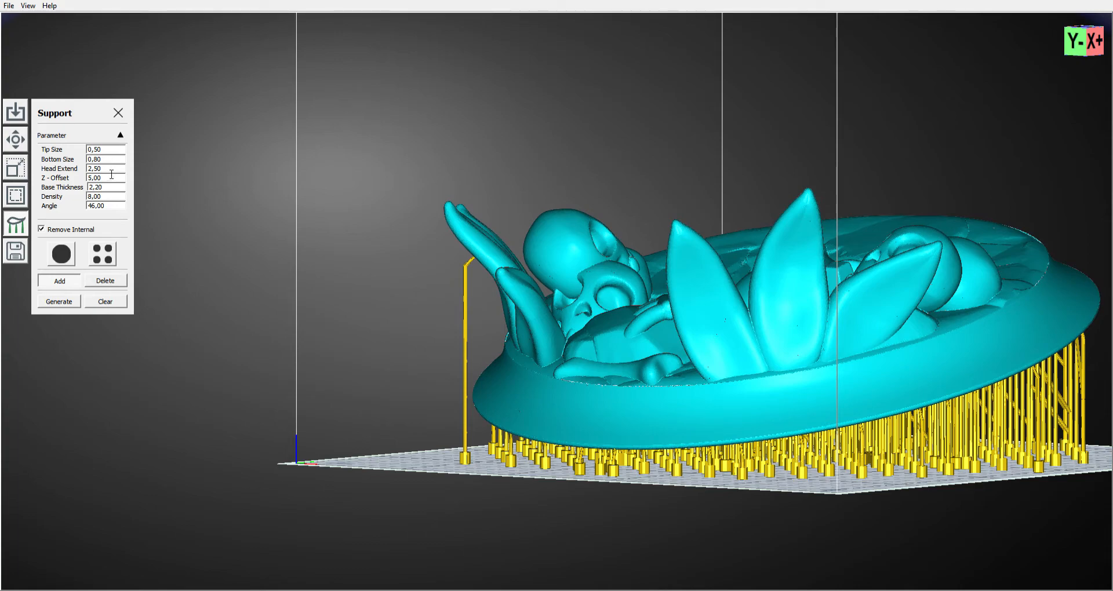
Set the head extend to 1, regenerate all supports, and check the contact point on the outer leaf
{"action": "left_click_drag", "start_coordinate": [111, 174], "coordinate": [60, 174]}
{"action": "left_click", "coordinate": [58, 300]}
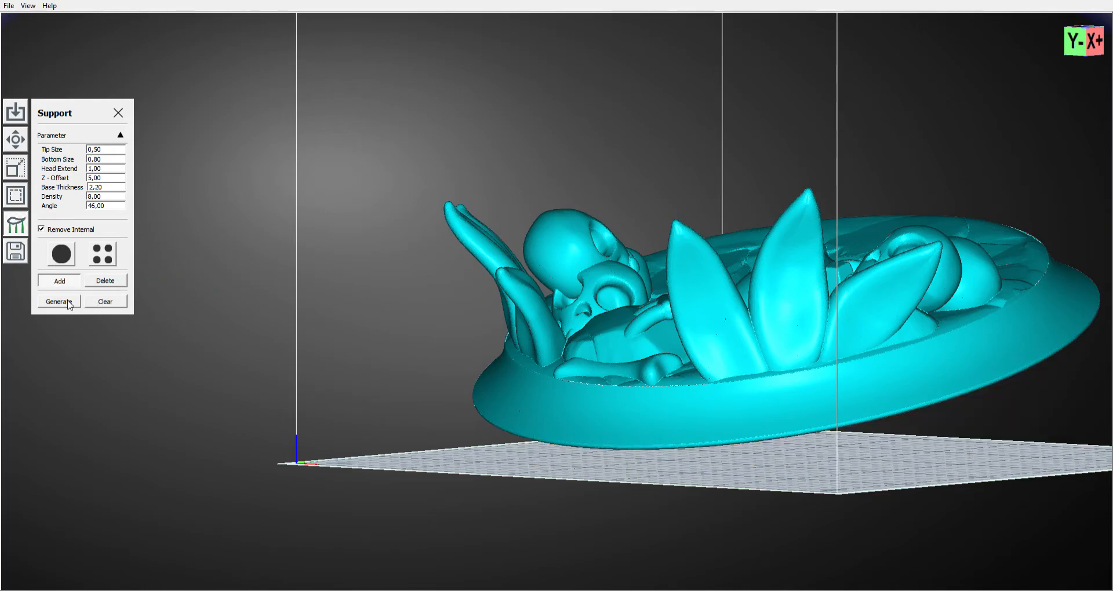
{"action": "left_click_drag", "start_coordinate": [321, 321], "coordinate": [423, 321]}
{"action": "scroll", "coordinate": [496, 298], "scroll_direction": "up", "scroll_amount": 5}
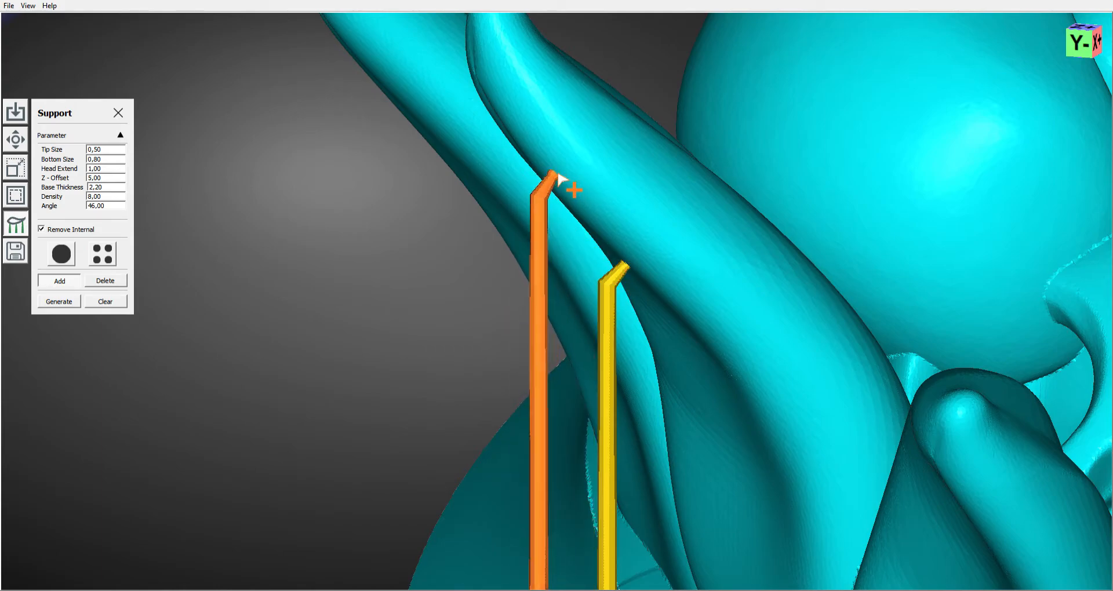
{"action": "scroll", "coordinate": [536, 204], "scroll_direction": "up", "scroll_amount": 2}
{"action": "scroll", "coordinate": [539, 220], "scroll_direction": "down", "scroll_amount": 2}
{"action": "scroll", "coordinate": [536, 226], "scroll_direction": "up", "scroll_amount": 1}
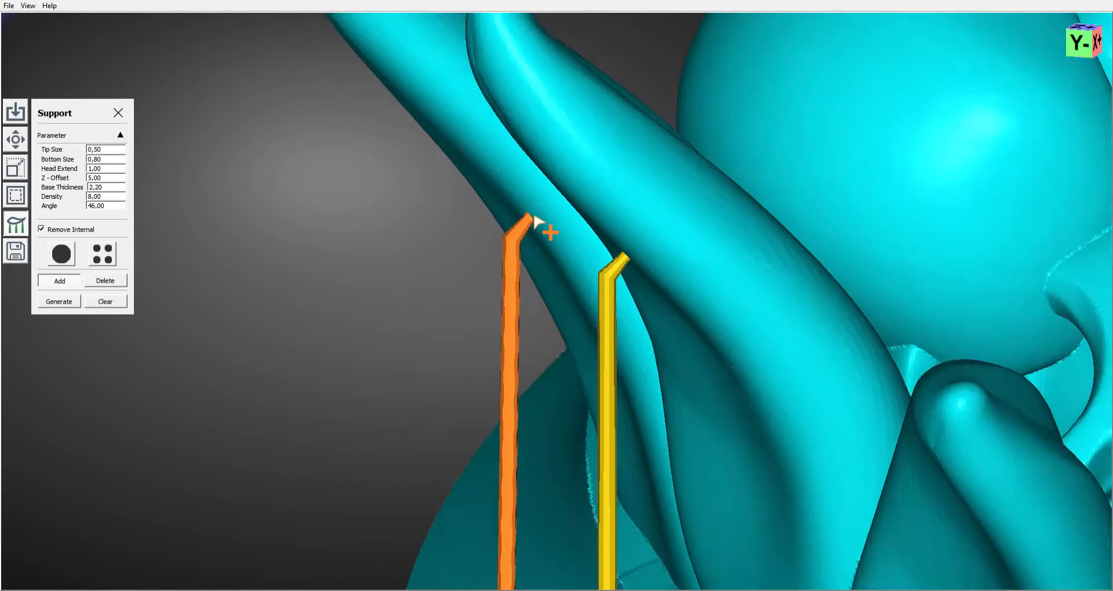
{"action": "scroll", "coordinate": [527, 225], "scroll_direction": "down", "scroll_amount": 4}
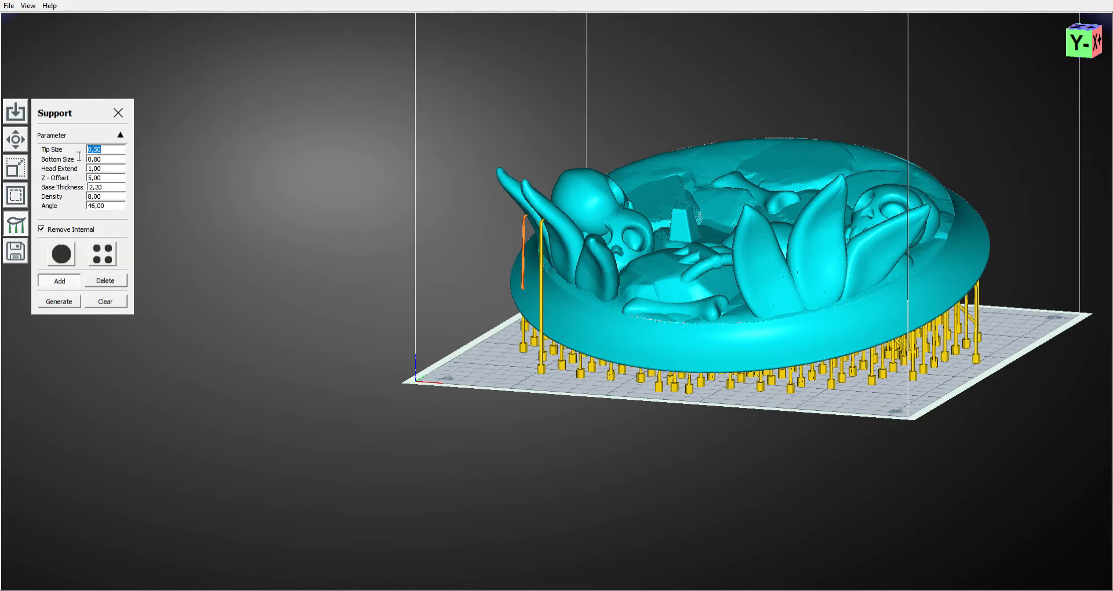
Set the tip size and bottom size to 1, clear the existing supports, and generate them again
{"action": "type", "text": "2"}
{"action": "key", "text": "Tab"}
{"action": "left_click", "coordinate": [94, 303]}
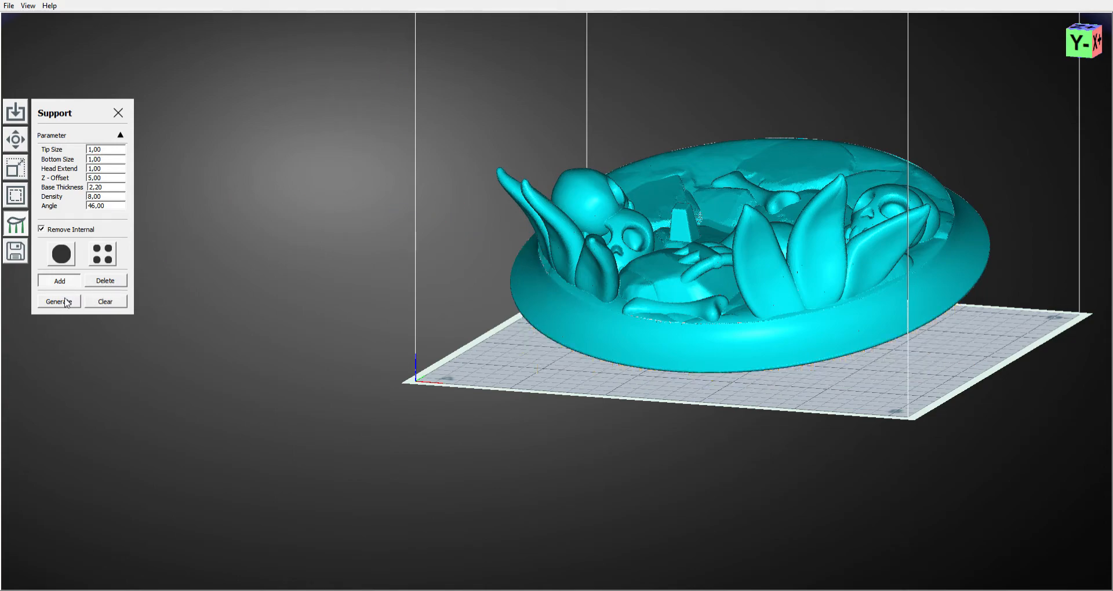
{"action": "left_click", "coordinate": [51, 302]}
Set the base thickness to 1 and the bottom size to 2, and regenerate the supports
{"action": "double_click", "coordinate": [91, 190]}
{"action": "type", "text": "1"}
{"action": "left_click", "coordinate": [63, 301]}
{"action": "left_click", "coordinate": [55, 303]}
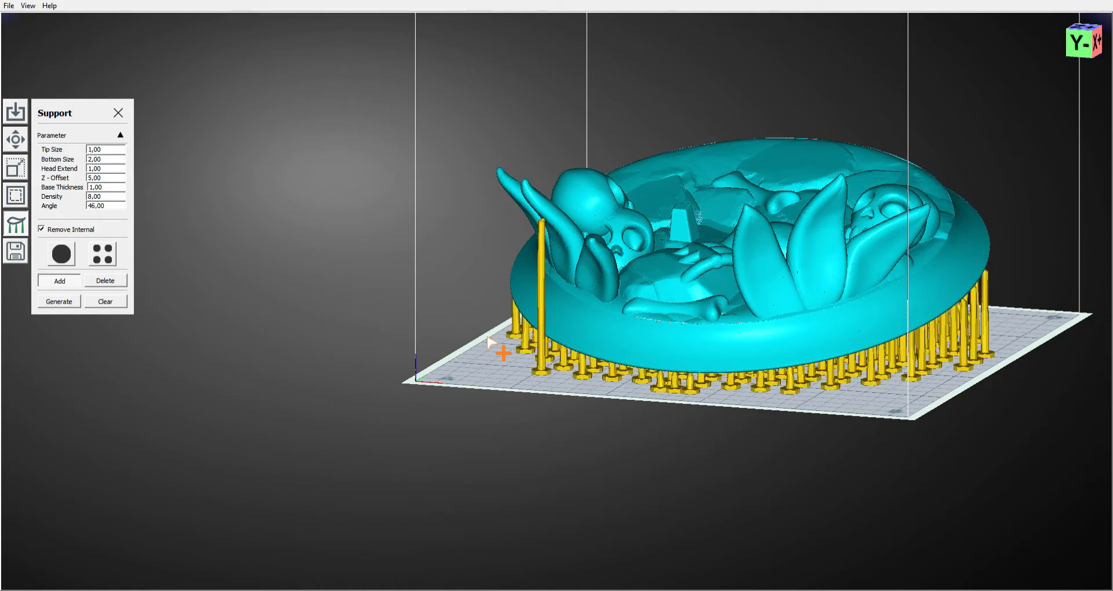
{"action": "right_click_drag", "start_coordinate": [487, 338], "coordinate": [505, 352]}
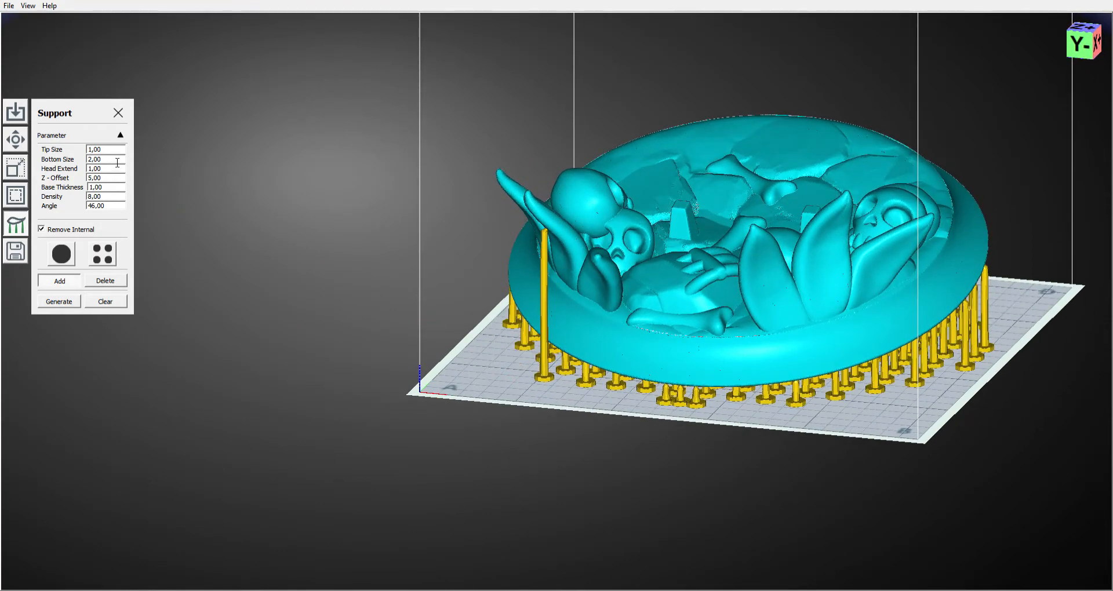
Set the support bottom size to 4, clear the existing supports, and generate thicker ones
{"action": "left_click_drag", "start_coordinate": [114, 161], "coordinate": [77, 159]}
{"action": "type", "text": "4"}
{"action": "key", "text": "Return"}
{"action": "left_click", "coordinate": [91, 303]}
{"action": "left_click", "coordinate": [61, 301]}
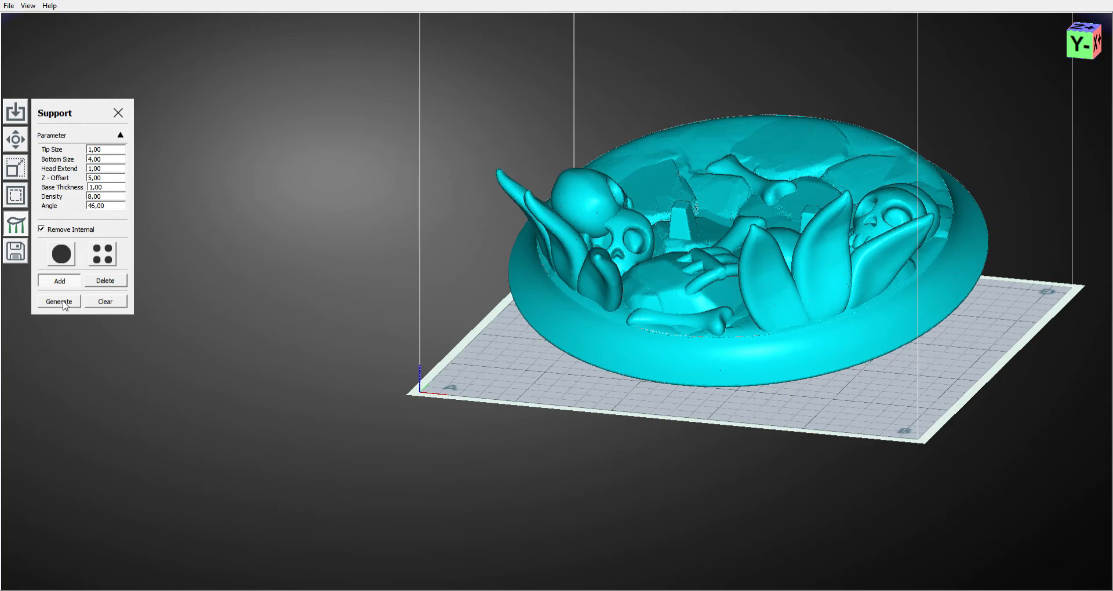
Examine the thick supports beneath the leaf and around the raised rim of the base
{"action": "mouse_move", "coordinate": [480, 341]}
{"action": "right_mouse_down"}
{"action": "mouse_move", "coordinate": [484, 314]}
{"action": "mouse_move", "coordinate": [484, 342]}
{"action": "right_mouse_up"}
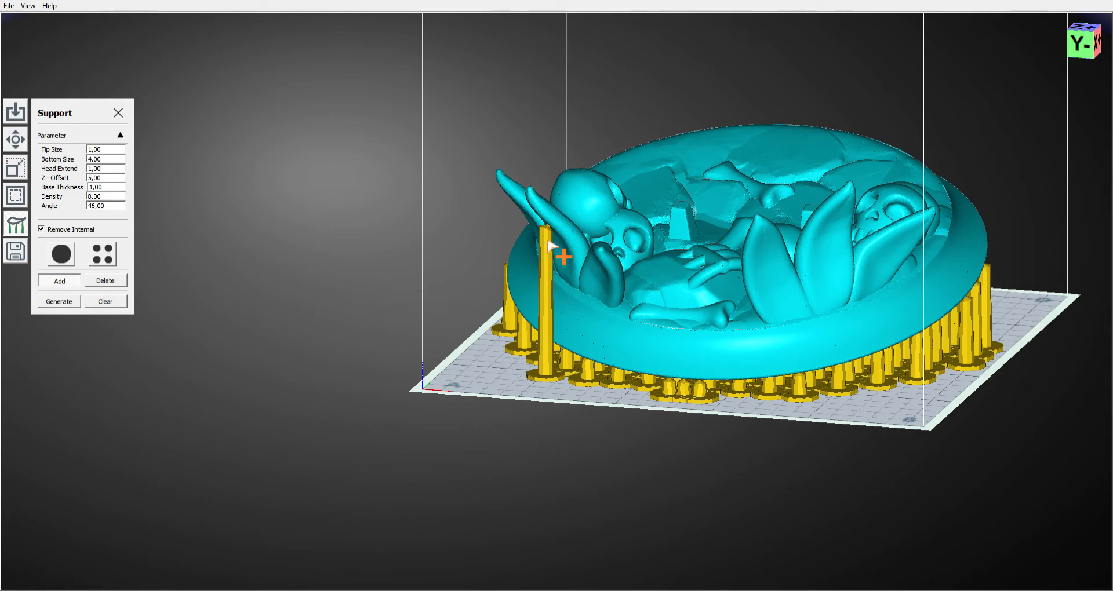
{"action": "scroll", "coordinate": [472, 275], "scroll_direction": "down", "scroll_amount": 2}
{"action": "scroll", "coordinate": [479, 288], "scroll_direction": "up", "scroll_amount": 10}
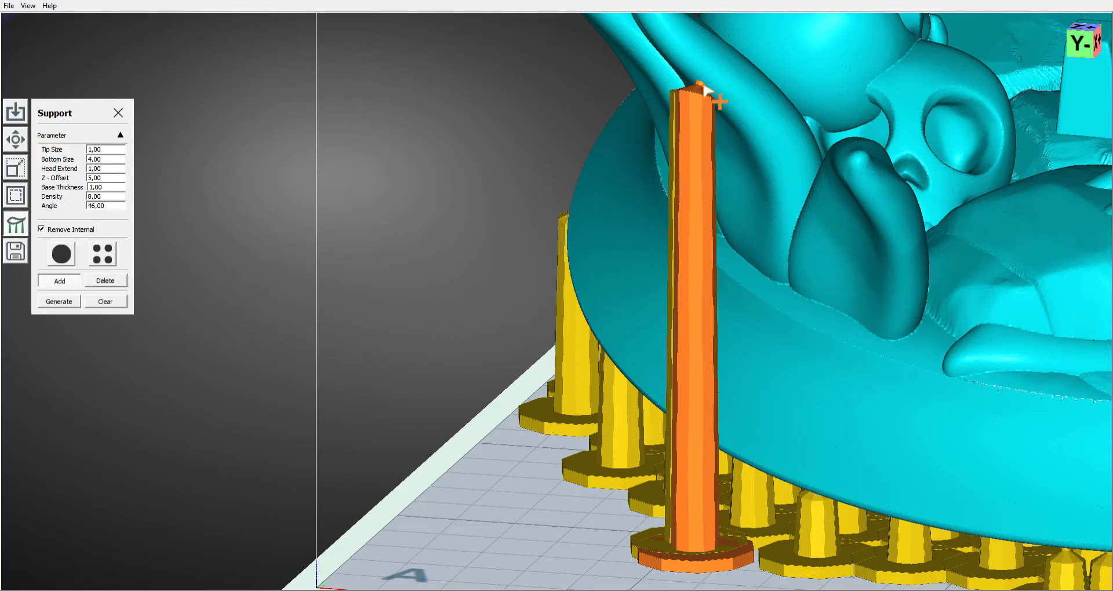
{"action": "scroll", "coordinate": [412, 319], "scroll_direction": "up", "scroll_amount": 2}
{"action": "scroll", "coordinate": [440, 333], "scroll_direction": "down", "scroll_amount": 10}
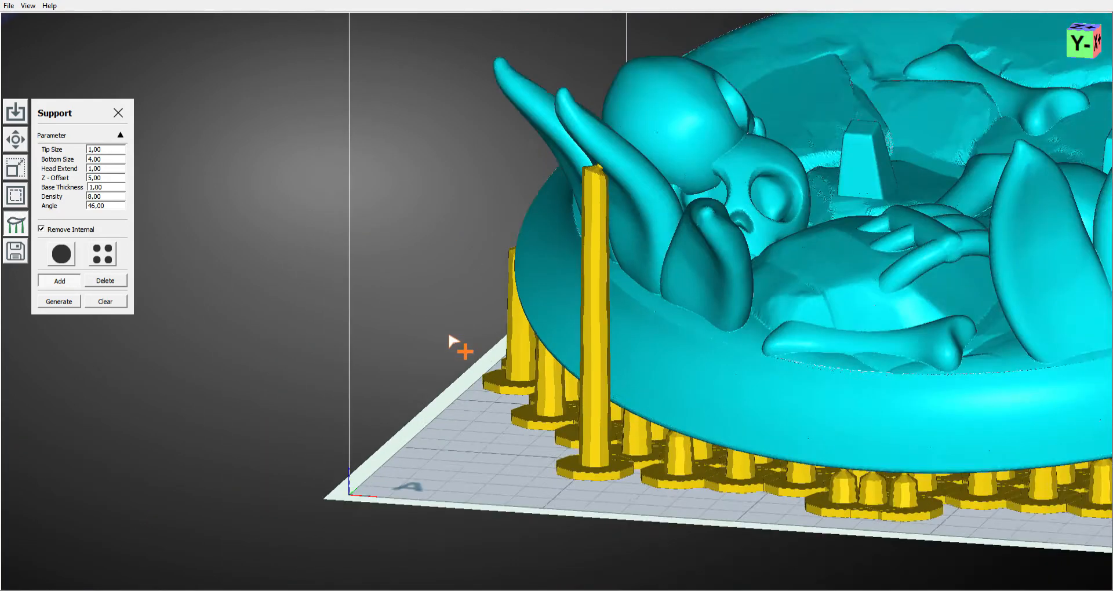
{"action": "left_click_drag", "start_coordinate": [1001, 455], "coordinate": [638, 340]}
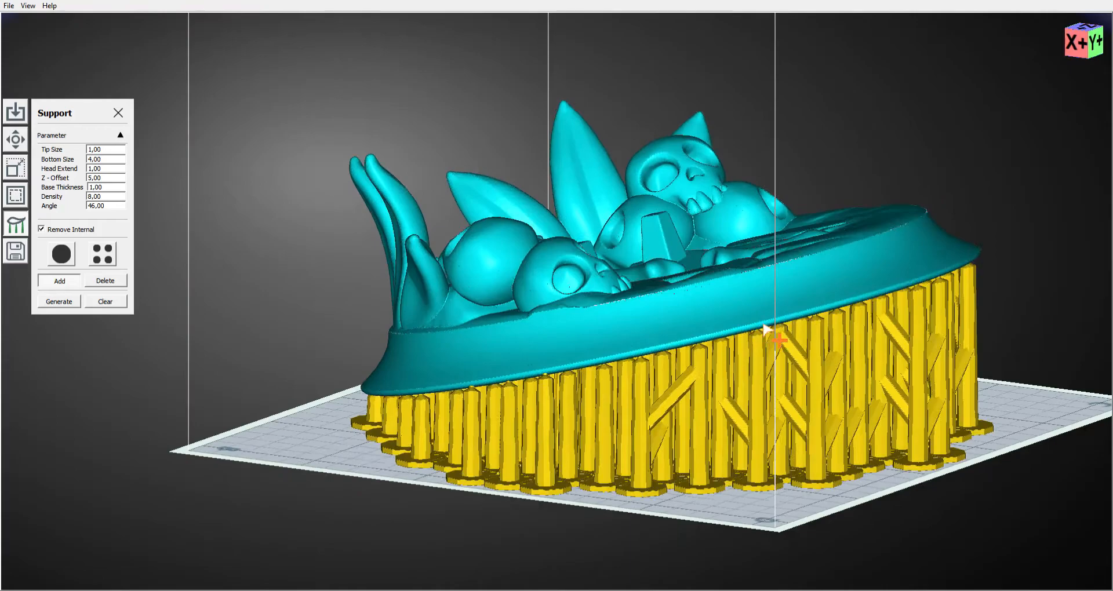
{"action": "left_click_drag", "start_coordinate": [764, 328], "coordinate": [787, 316]}
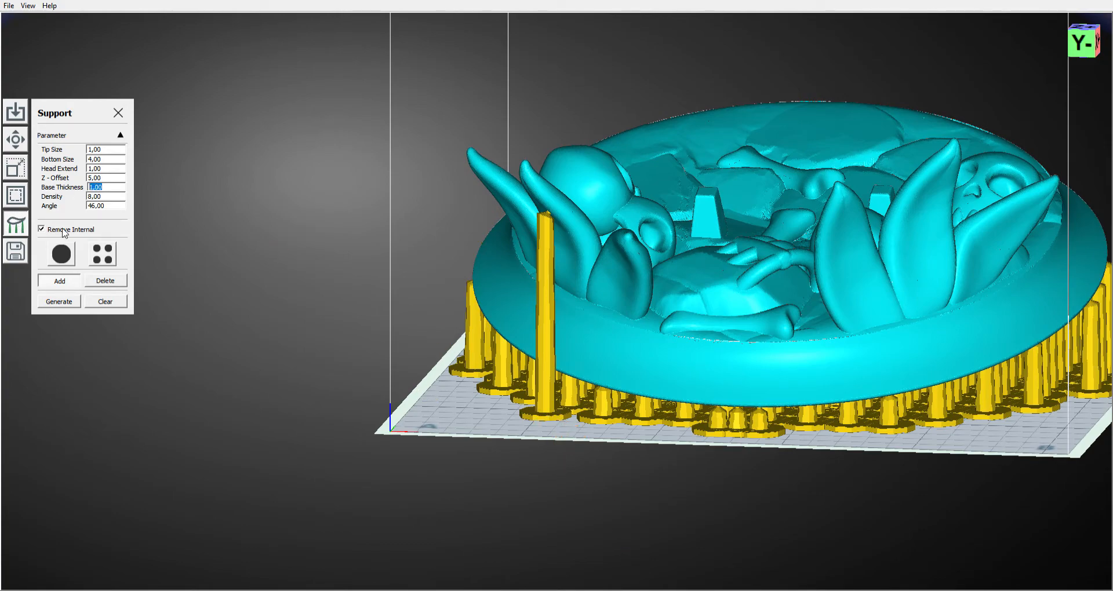
Set the base thickness to 2, regenerate all supports, and finish the support setup
{"action": "left_click", "coordinate": [113, 302]}
{"action": "left_click", "coordinate": [72, 302]}
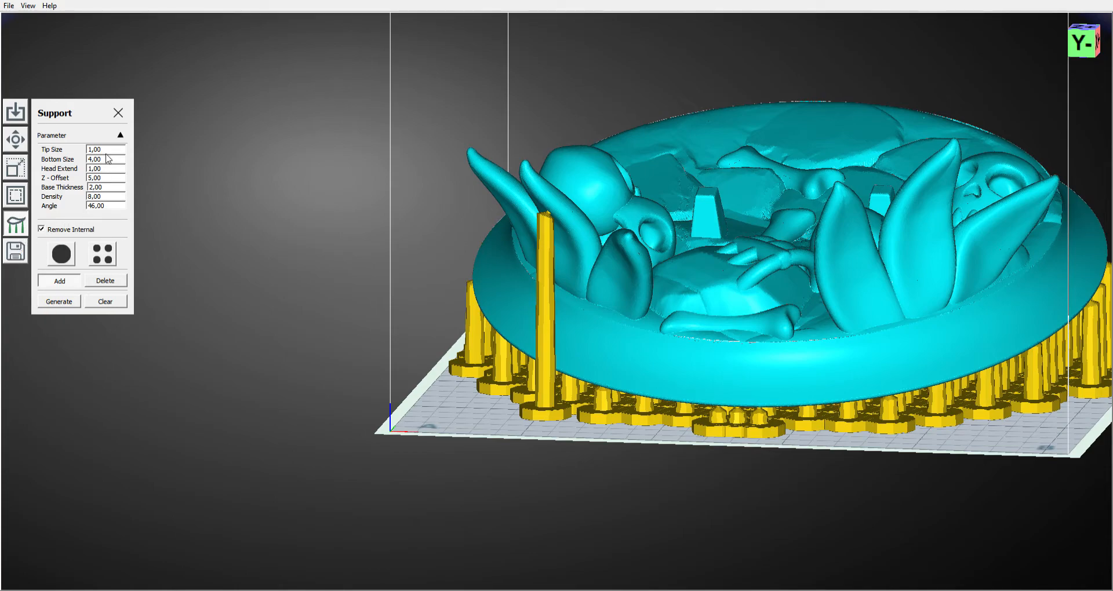
{"action": "left_click", "coordinate": [119, 113]}
Choose the Peopoly Moai 100um 35 profile and moai_calib_1 calibration for export, and open the export file selection
{"action": "left_click", "coordinate": [16, 253]}
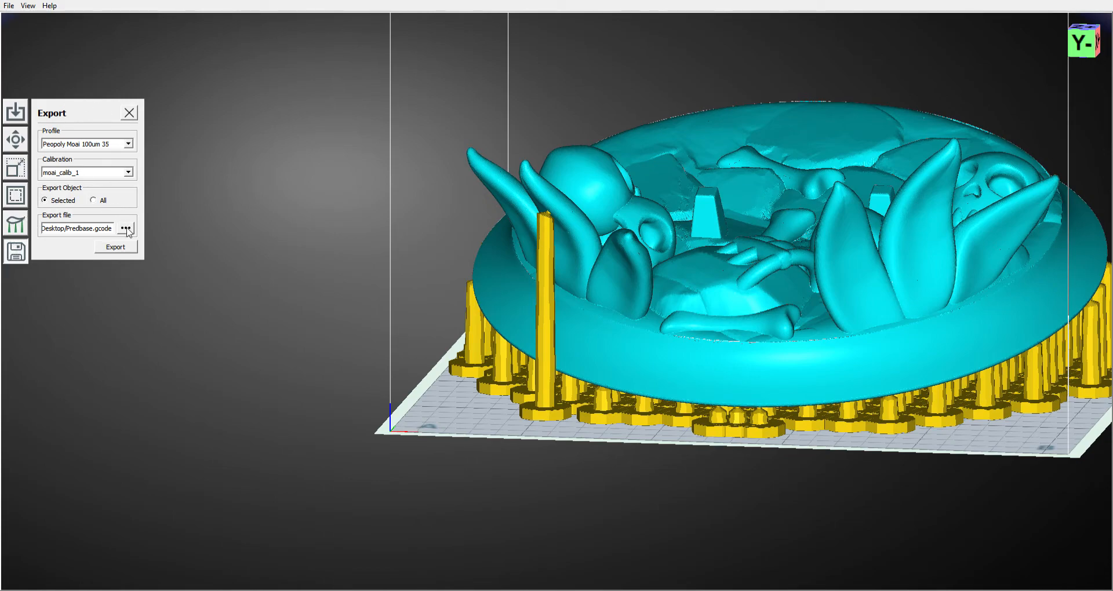
{"action": "left_click_drag", "start_coordinate": [106, 234], "coordinate": [31, 242]}
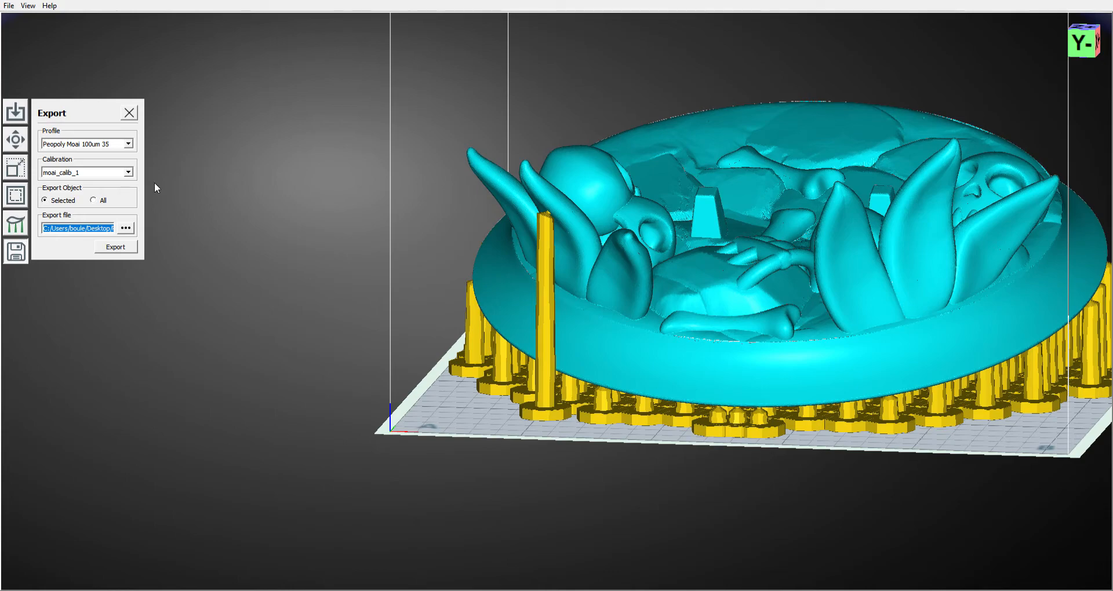
{"action": "left_click", "coordinate": [129, 147]}
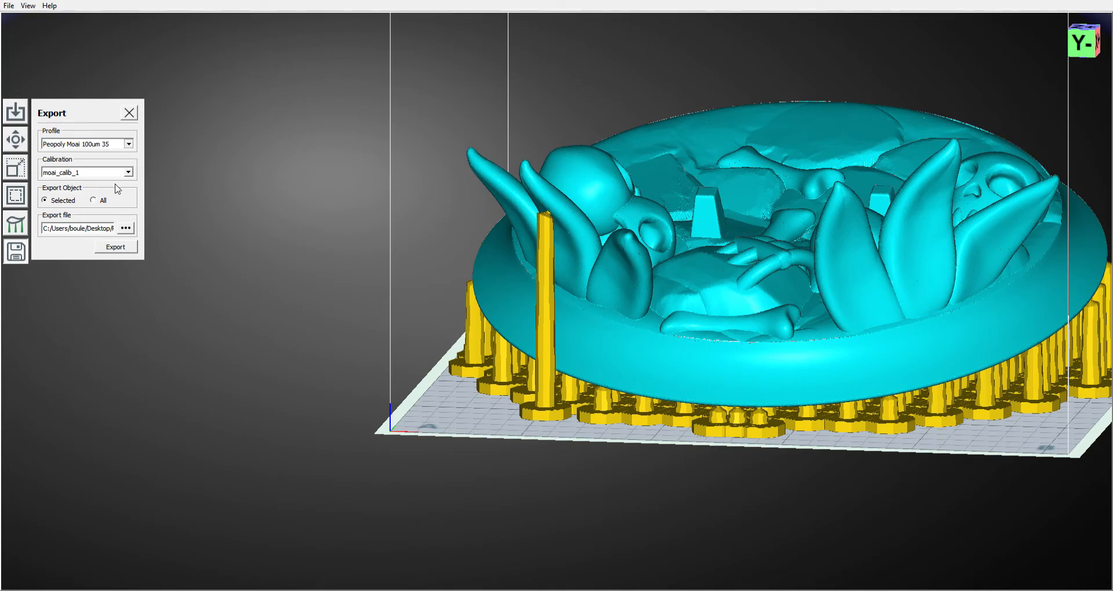
{"action": "left_click", "coordinate": [79, 102]}
{"action": "right_click_drag", "start_coordinate": [446, 404], "coordinate": [366, 427]}
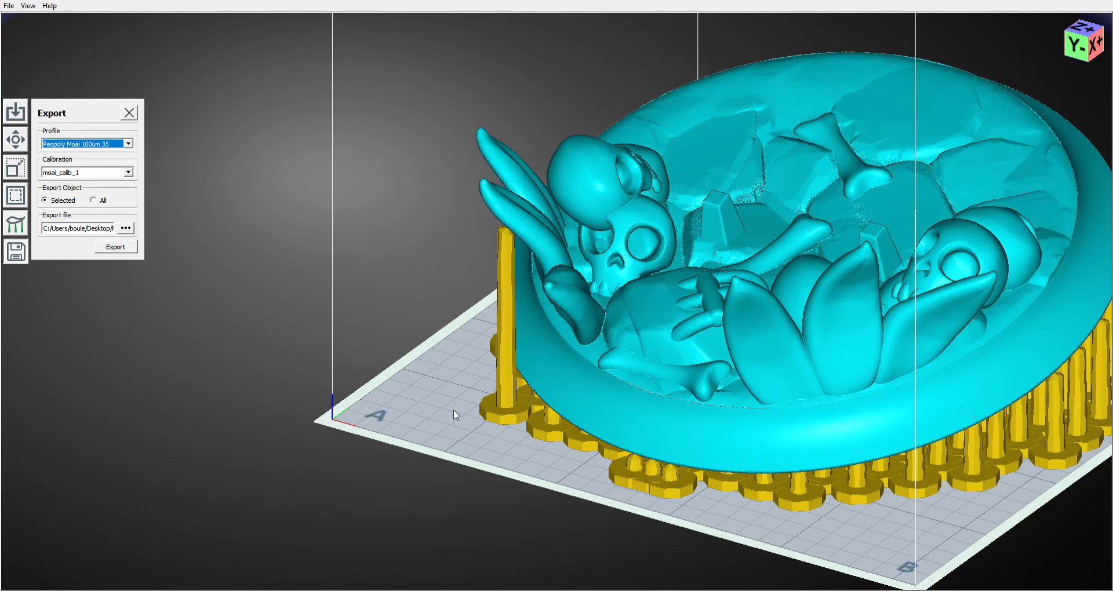
{"action": "left_click", "coordinate": [62, 172]}
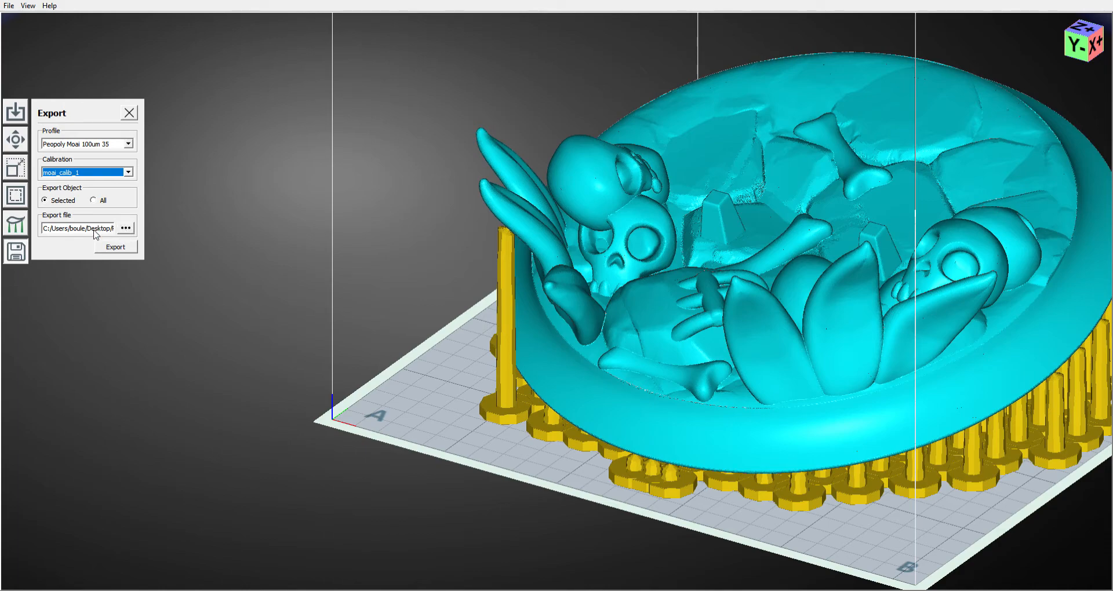
{"action": "left_click", "coordinate": [123, 229]}
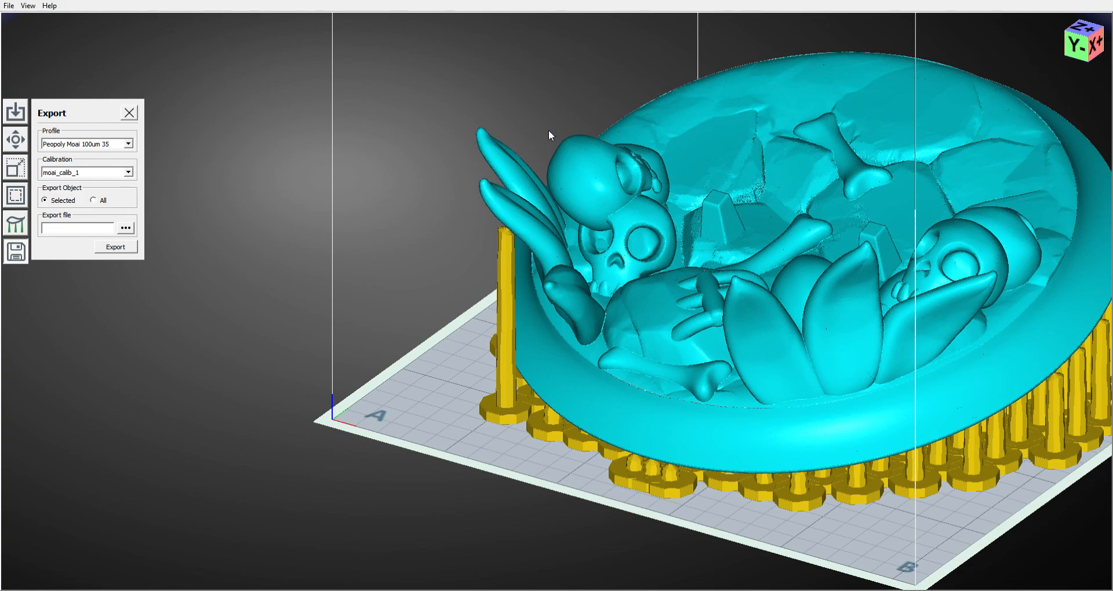
Rotate the base model freehand to a different tilt above the build platform
{"action": "left_click", "coordinate": [16, 139]}
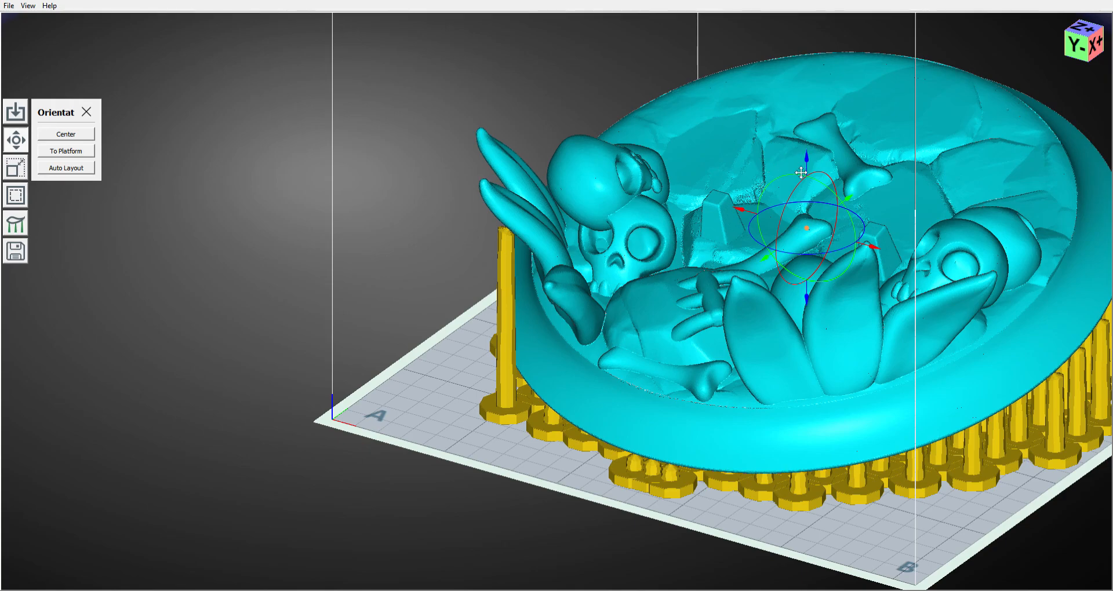
{"action": "left_click_drag", "start_coordinate": [800, 200], "coordinate": [826, 110]}
{"action": "left_click_drag", "start_coordinate": [875, 512], "coordinate": [553, 394]}
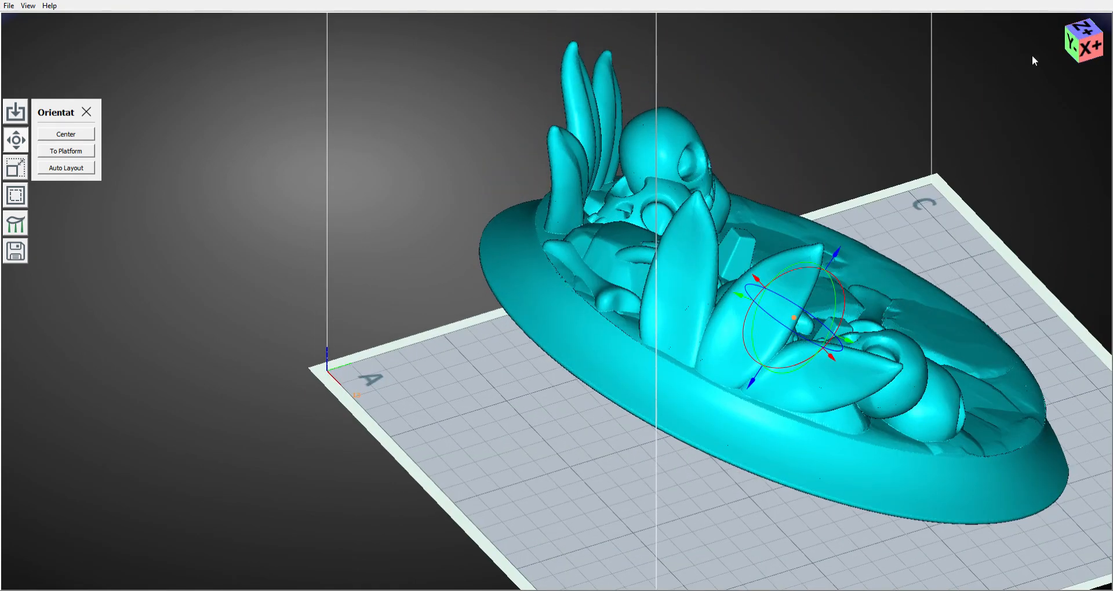